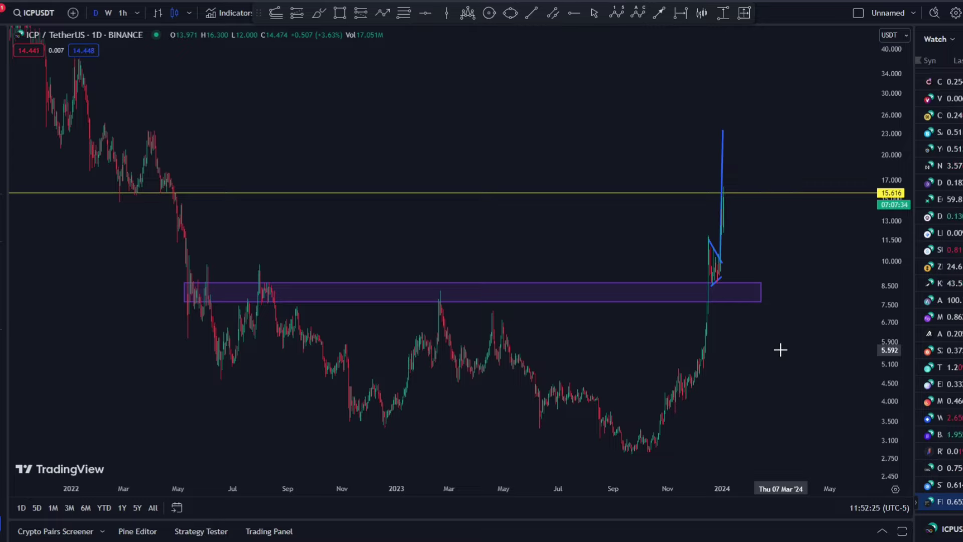
# - Examine the recent breakout on the ICPUSDT daily chart and switch the chart to the 1-hour timeframe
pyautogui.scroll(3, 705, 198)
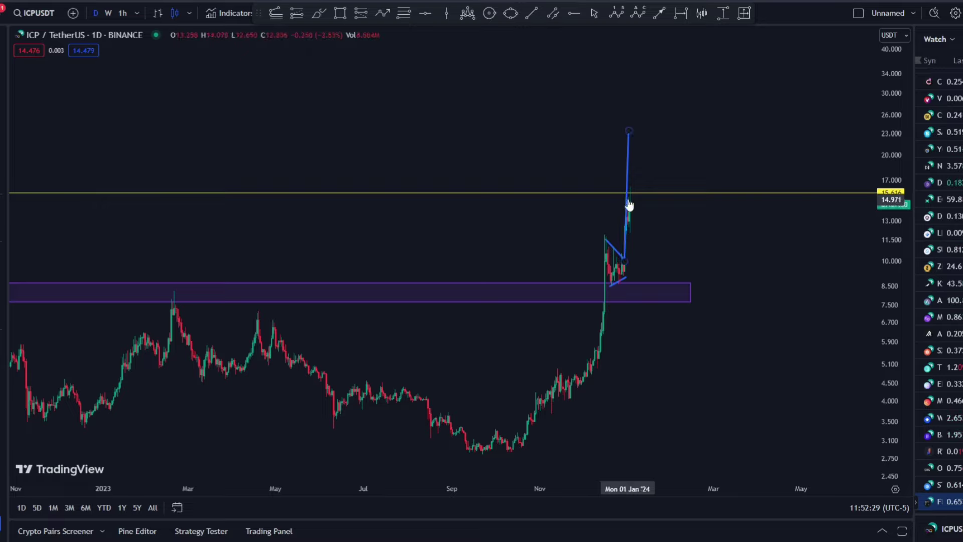
pyautogui.scroll(3, 630, 204)
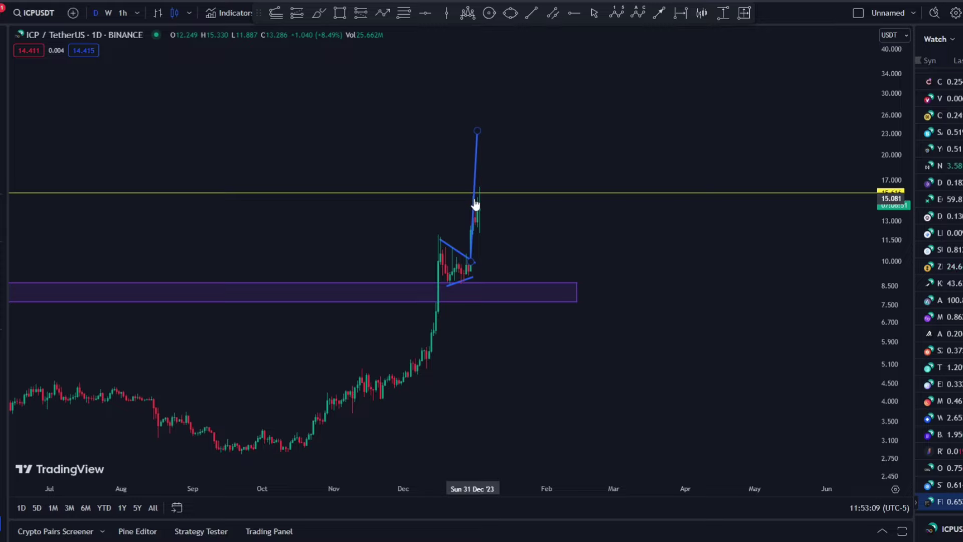
pyautogui.scroll(13, 472, 205)
pyautogui.moveTo(173, 224); pyautogui.dragTo(613, 253)
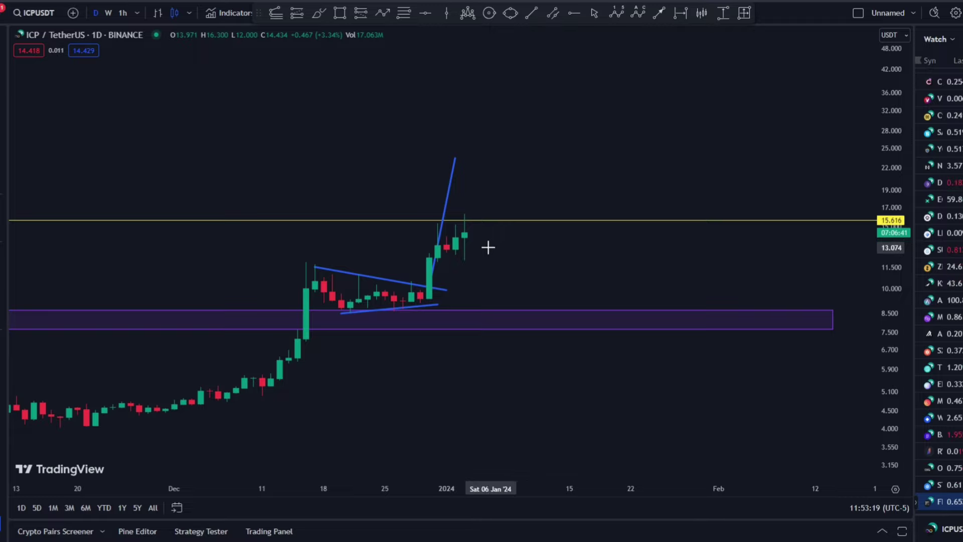
pyautogui.scroll(-2, 489, 246)
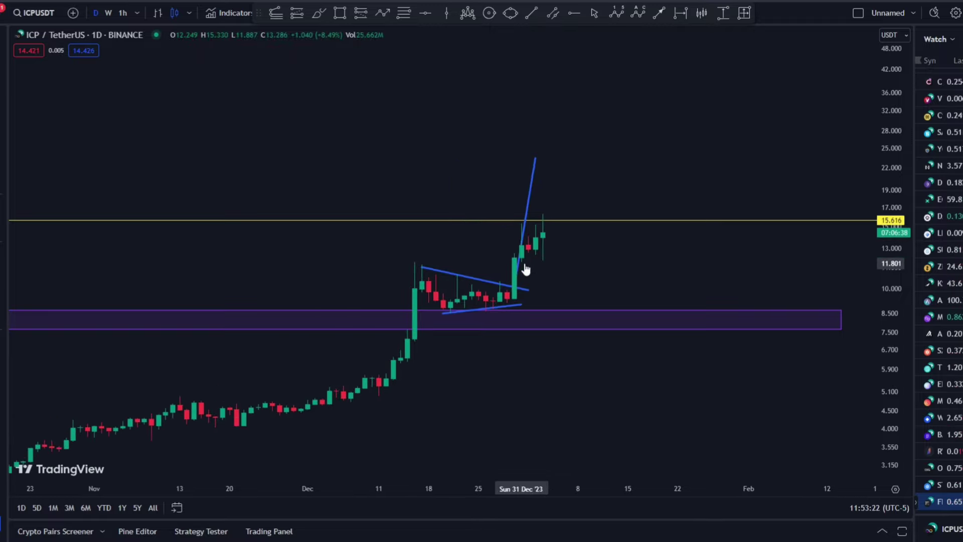
pyautogui.click(123, 14)
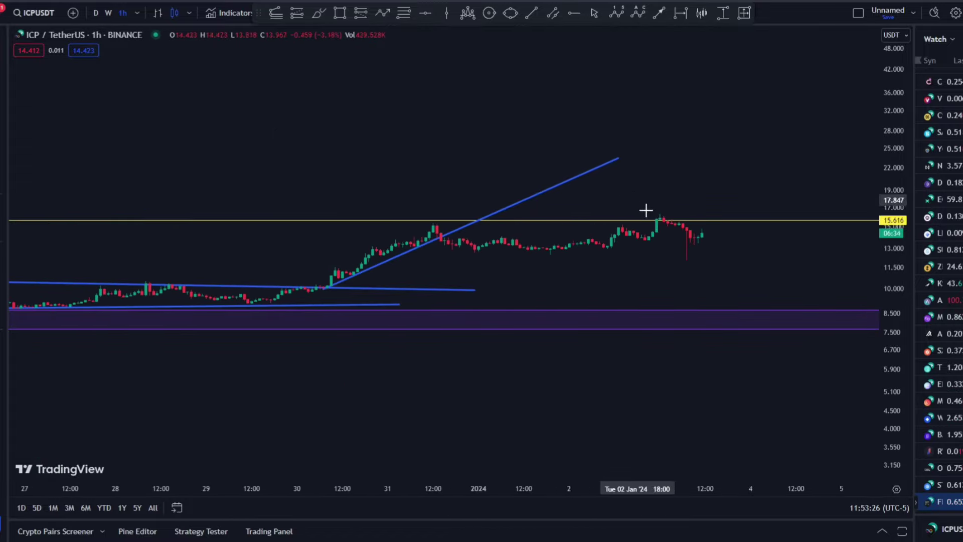
# - Draw a Fibonacci retracement from the 3 January high at about 16.29 down to the wick low at about 12.03
pyautogui.scroll(-4, 709, 254)
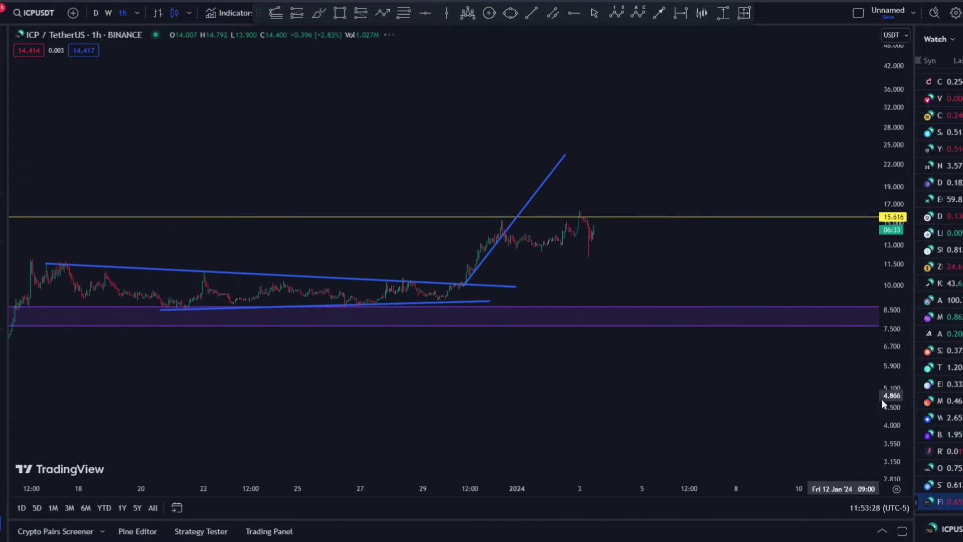
pyautogui.scroll(5, 800, 179)
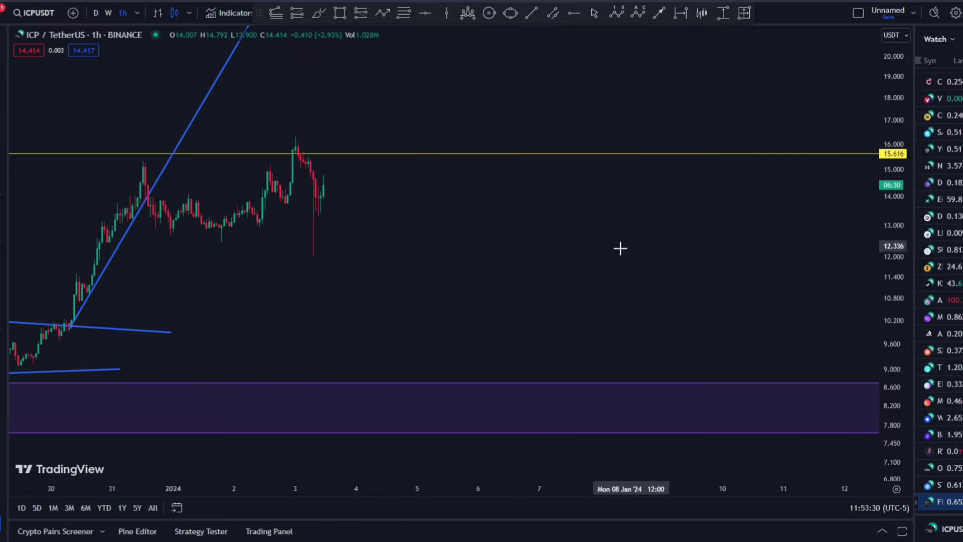
pyautogui.scroll(1, 621, 248)
pyautogui.moveTo(495, 241); pyautogui.dragTo(533, 407)
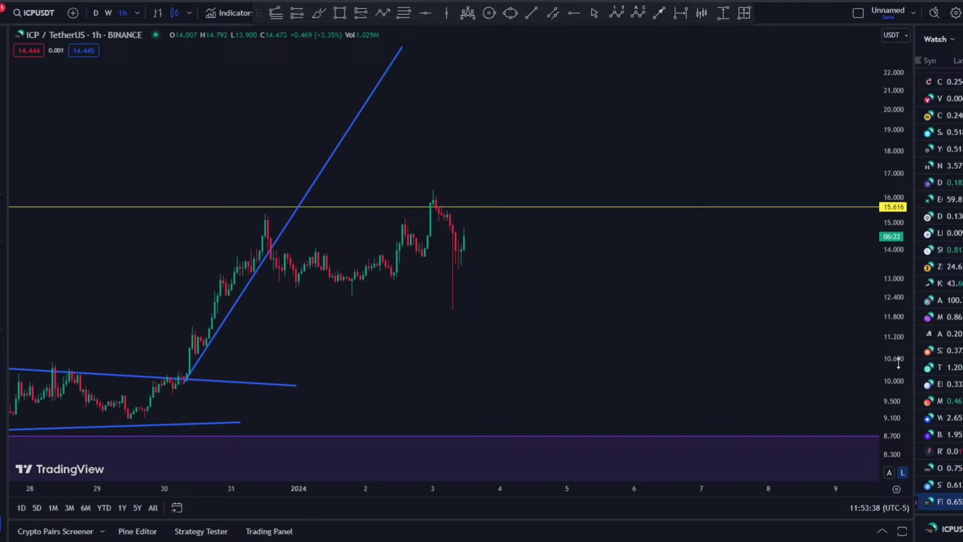
pyautogui.moveTo(899, 366); pyautogui.dragTo(885, 286)
pyautogui.scroll(5, 577, 289)
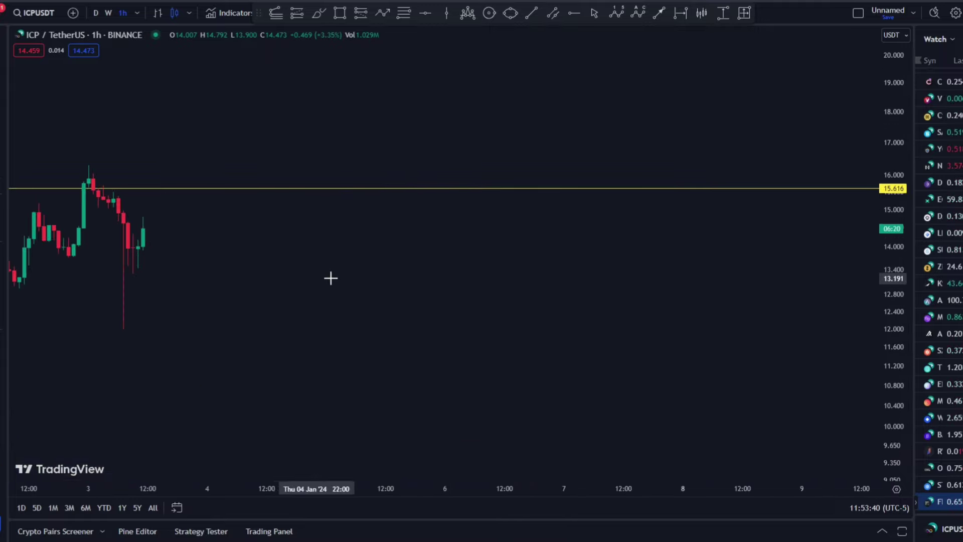
pyautogui.moveTo(331, 278); pyautogui.dragTo(608, 299)
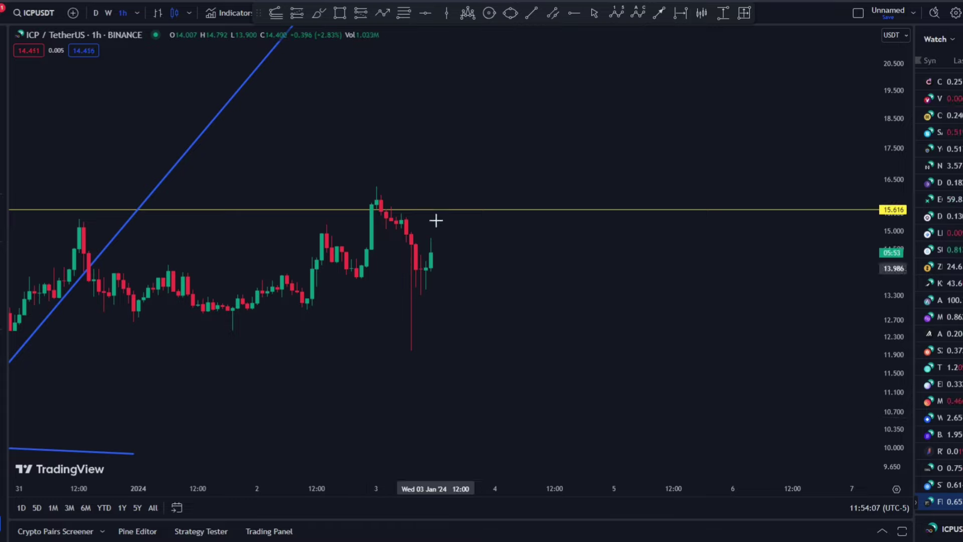
pyautogui.click(403, 14)
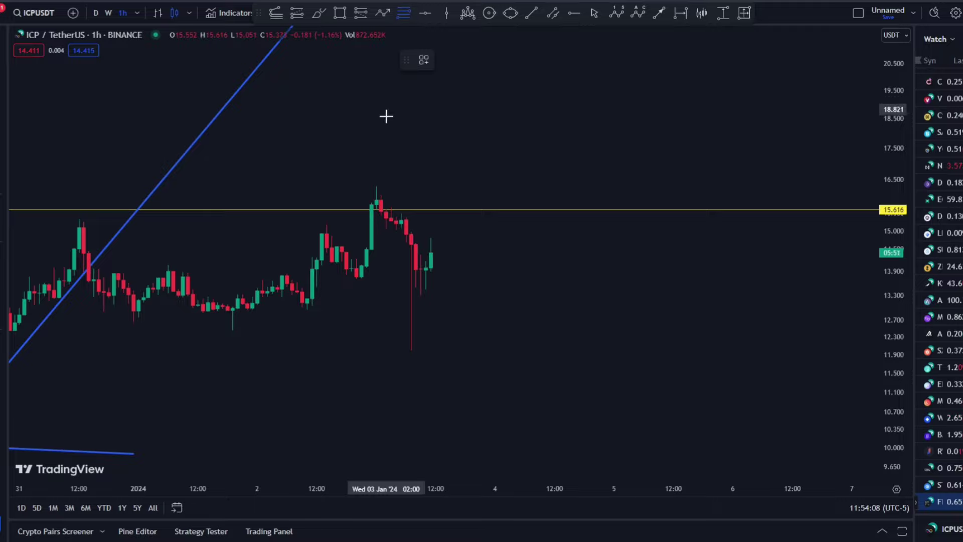
pyautogui.click(373, 187)
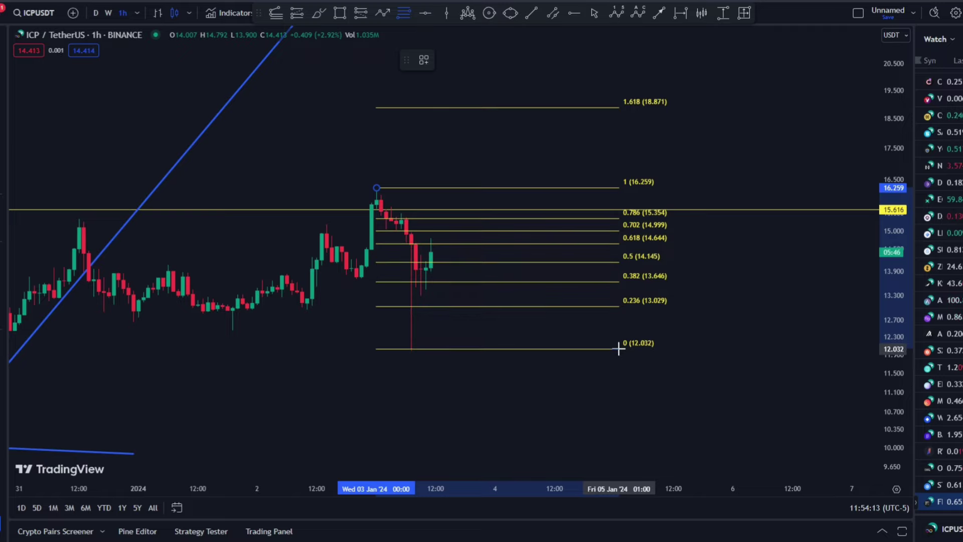
pyautogui.click(618, 347)
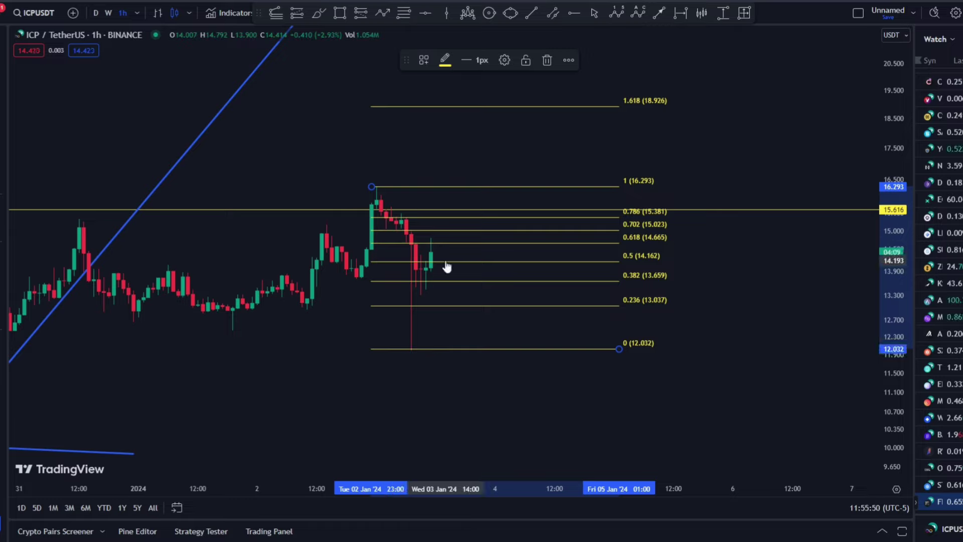
# - Sketch a brush path rising from the latest candle to about 15 and falling below the 0 level, and delete it
pyautogui.scroll(-7, 505, 252)
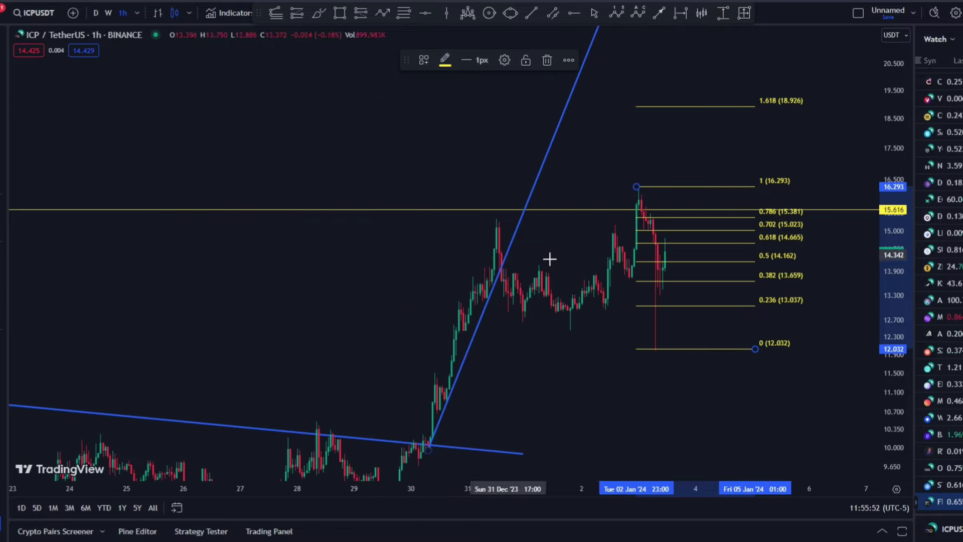
pyautogui.scroll(6, 552, 275)
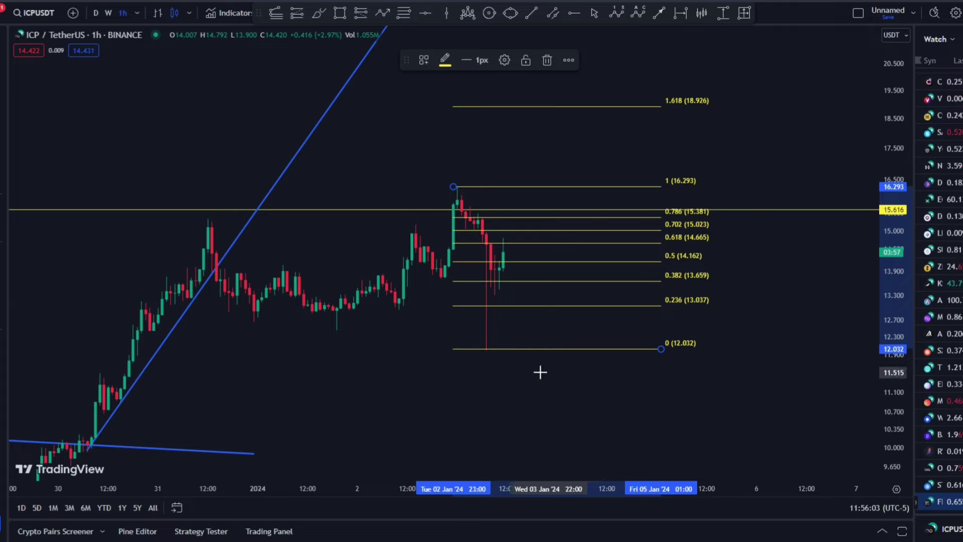
pyautogui.moveTo(503, 257)
pyautogui.mouseDown()
pyautogui.moveTo(518, 227)
pyautogui.moveTo(529, 236)
pyautogui.moveTo(573, 407)
pyautogui.mouseUp()
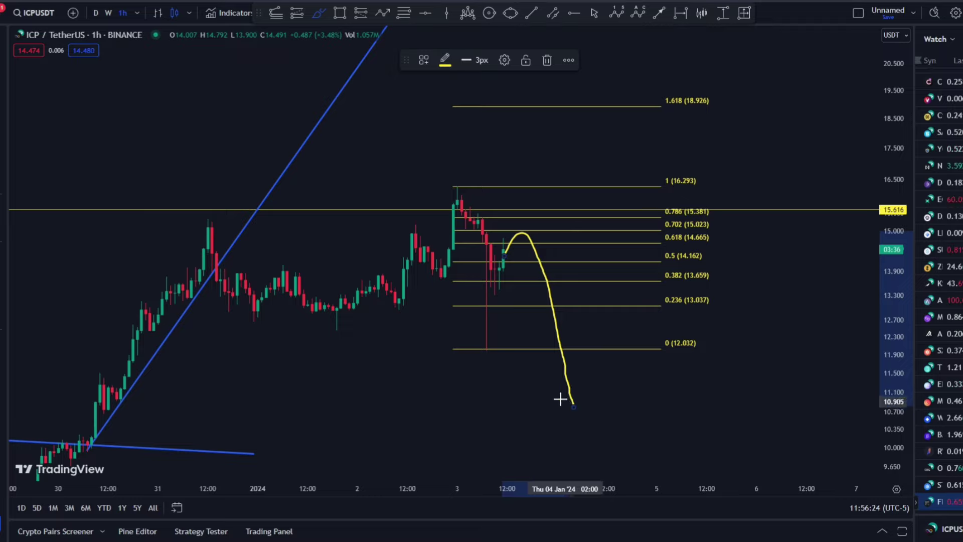
pyautogui.click(547, 60)
# - Delete the Fibonacci retracement drawn over the latest drop
pyautogui.scroll(-5, 467, 145)
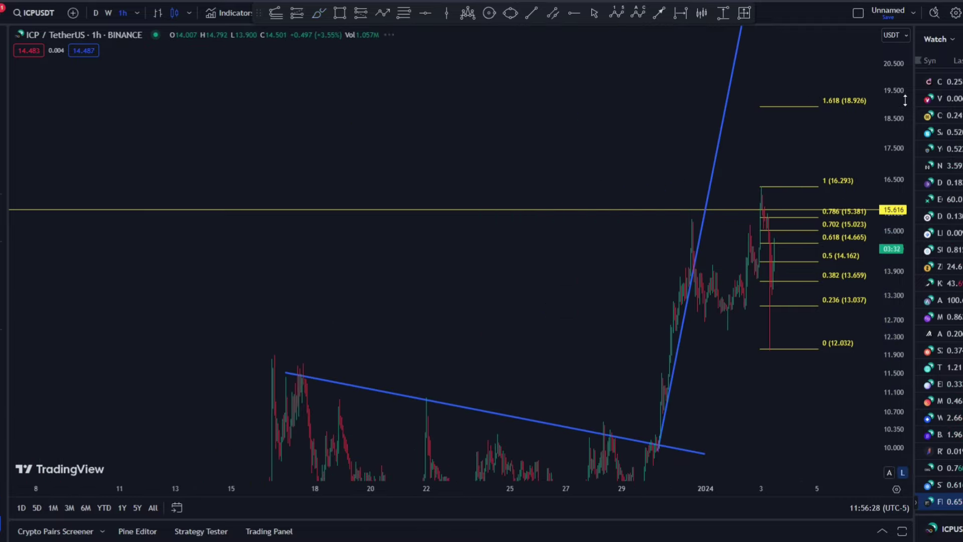
pyautogui.moveTo(905, 100); pyautogui.dragTo(887, 357)
pyautogui.scroll(-5, 613, 279)
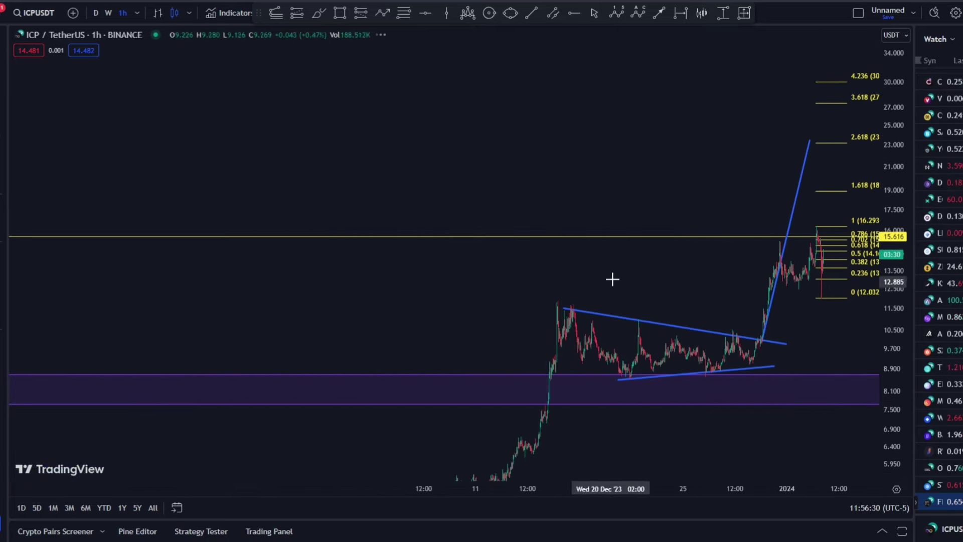
pyautogui.moveTo(609, 279); pyautogui.dragTo(463, 271)
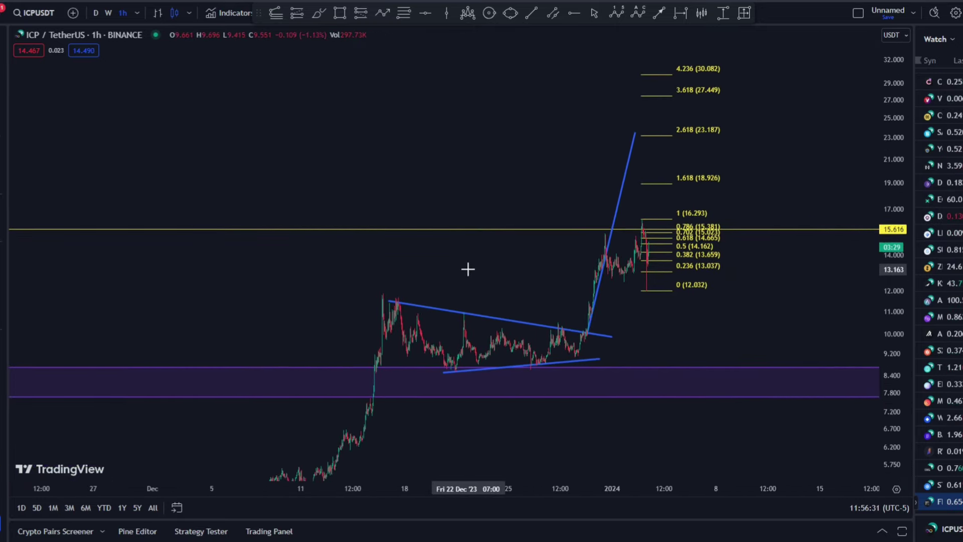
pyautogui.scroll(4, 612, 270)
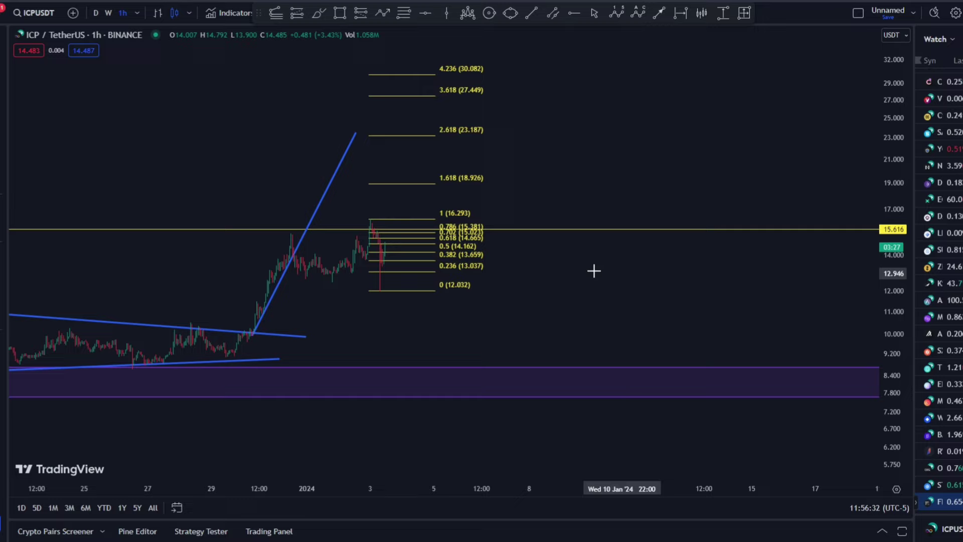
pyautogui.click(420, 258)
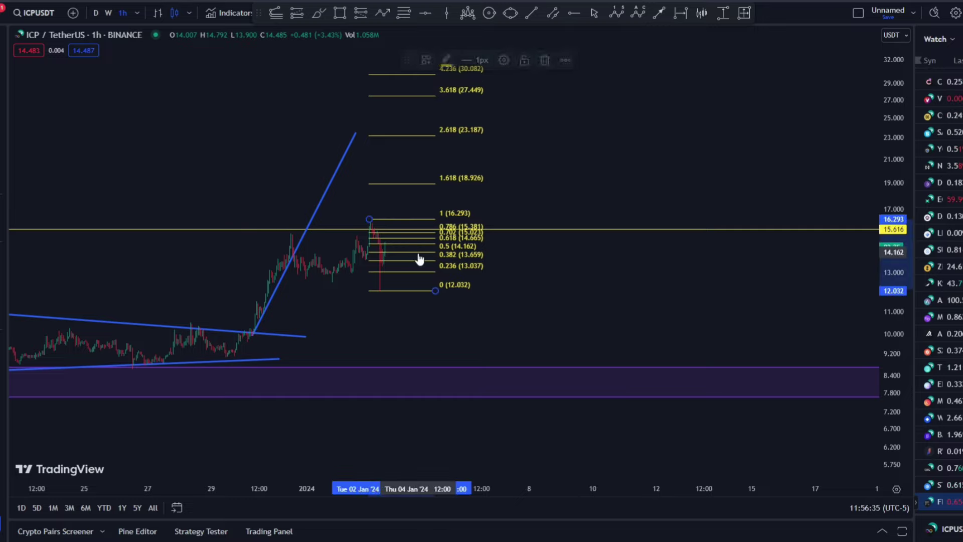
pyautogui.click(546, 60)
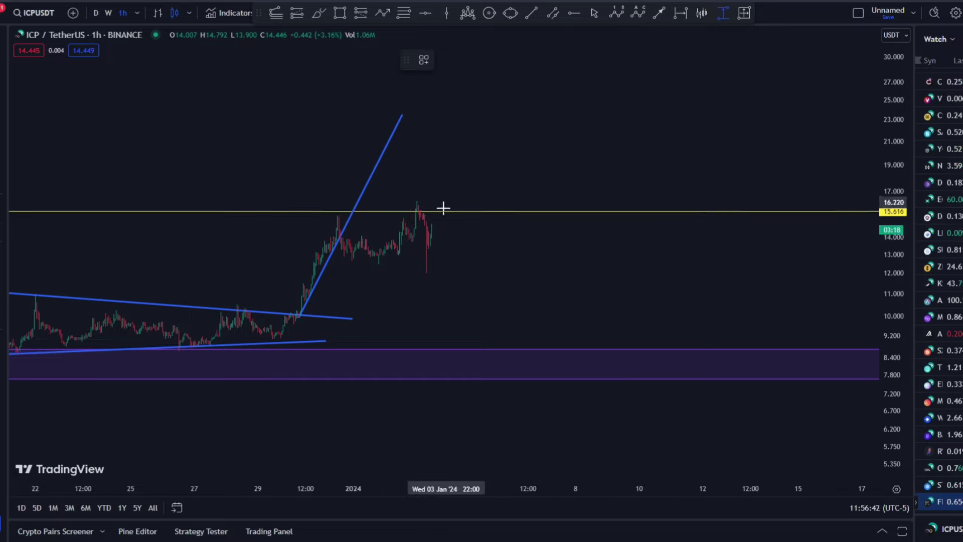
# - Place a price range measurement beside the latest candle, from about 14.34 down to about 11.10
pyautogui.keyDown('shift'); pyautogui.click(433, 231); pyautogui.keyUp('shift')
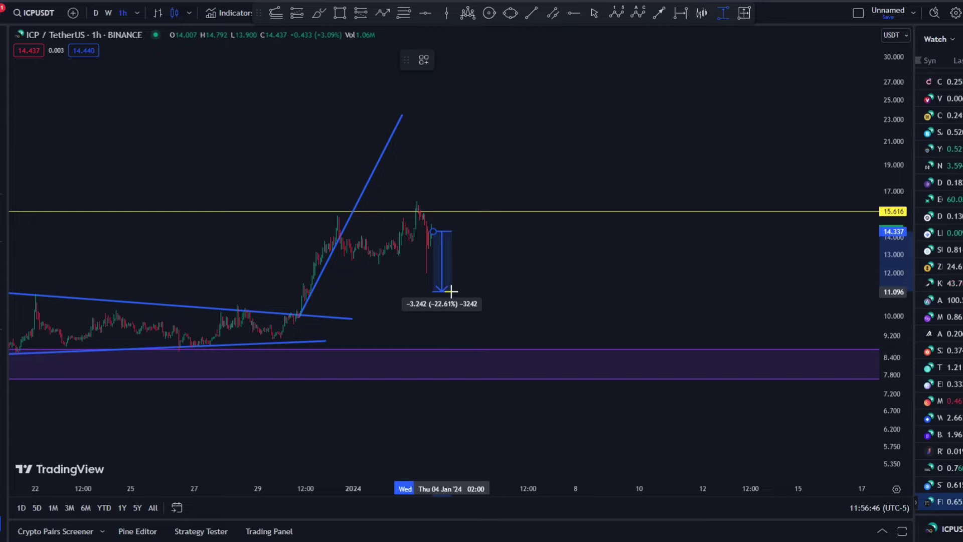
pyautogui.click(451, 291)
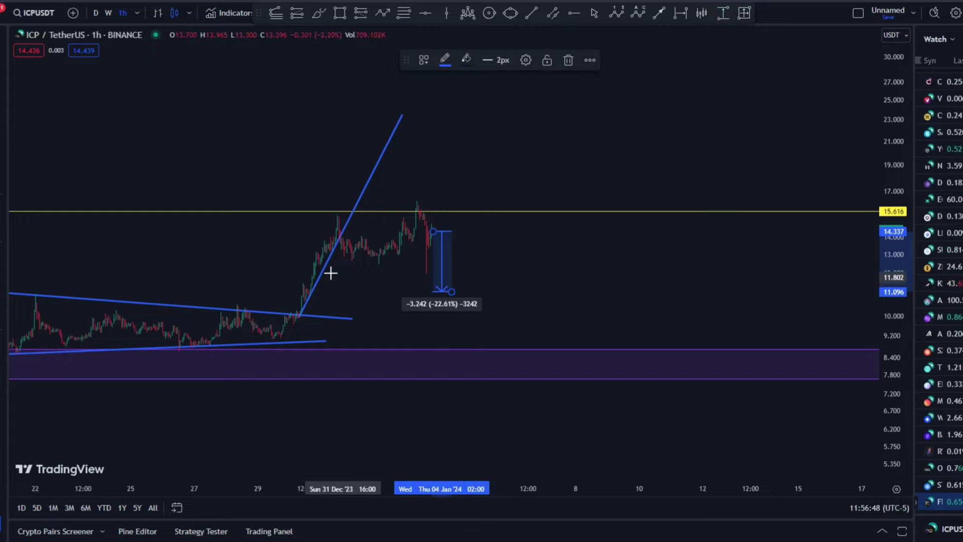
# - Measure the percentage pullback from the mid-December highs at the start of the blue triangle with the price range tool
pyautogui.moveTo(331, 273); pyautogui.dragTo(617, 209)
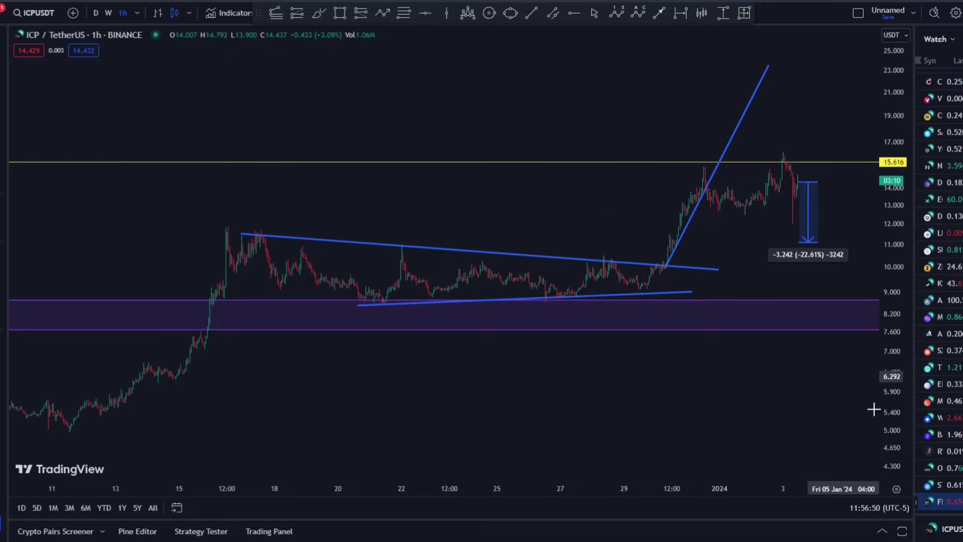
pyautogui.moveTo(882, 407); pyautogui.dragTo(848, 318)
pyautogui.moveTo(327, 142); pyautogui.dragTo(272, 160)
pyautogui.click(722, 13)
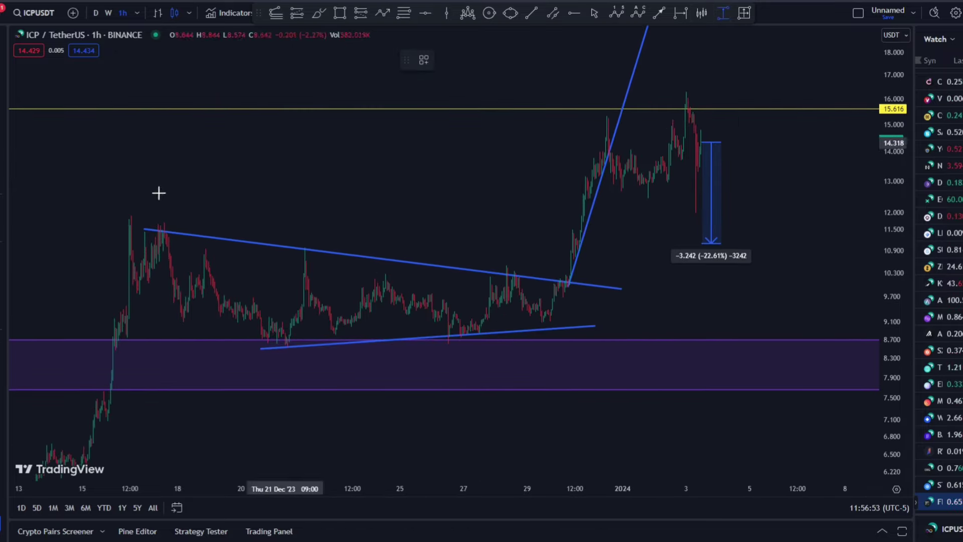
pyautogui.click(162, 226)
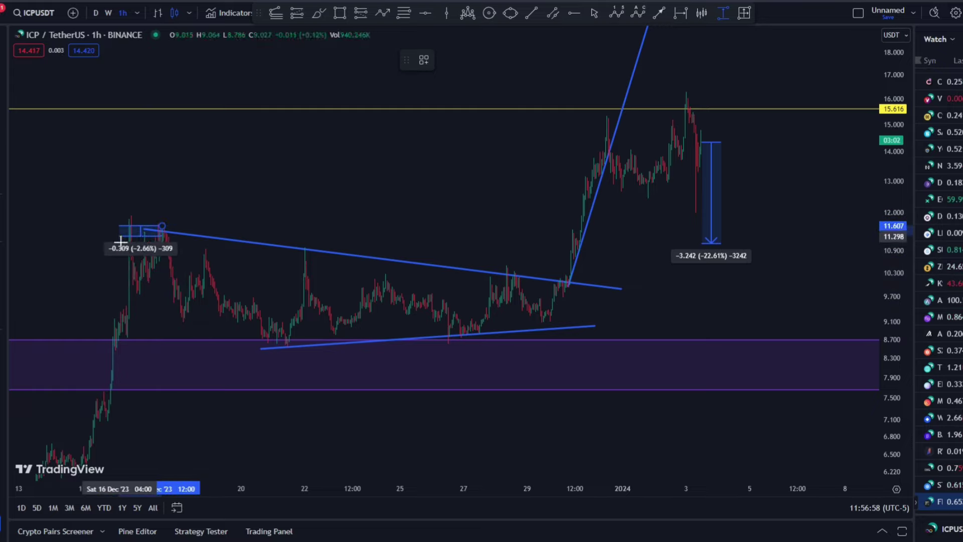
pyautogui.press('Escape')
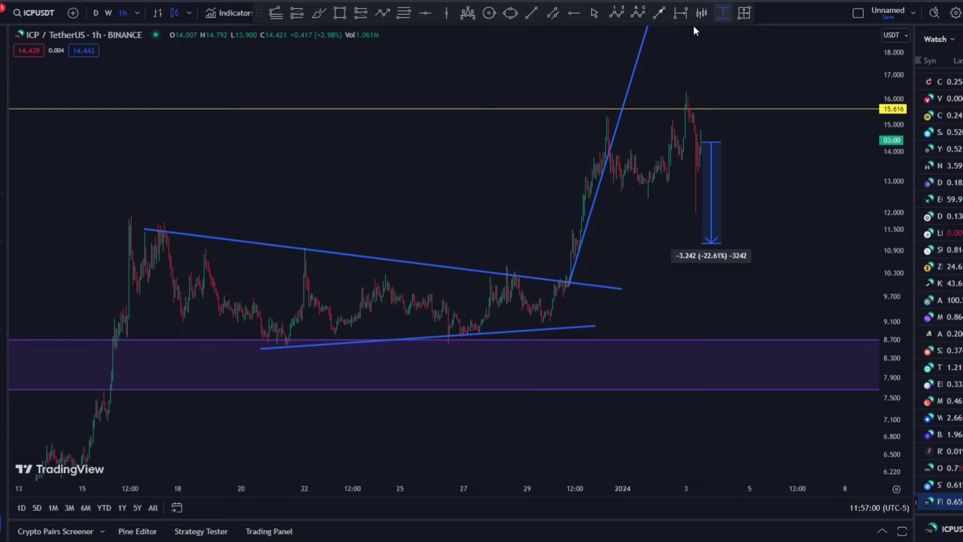
pyautogui.click(130, 223)
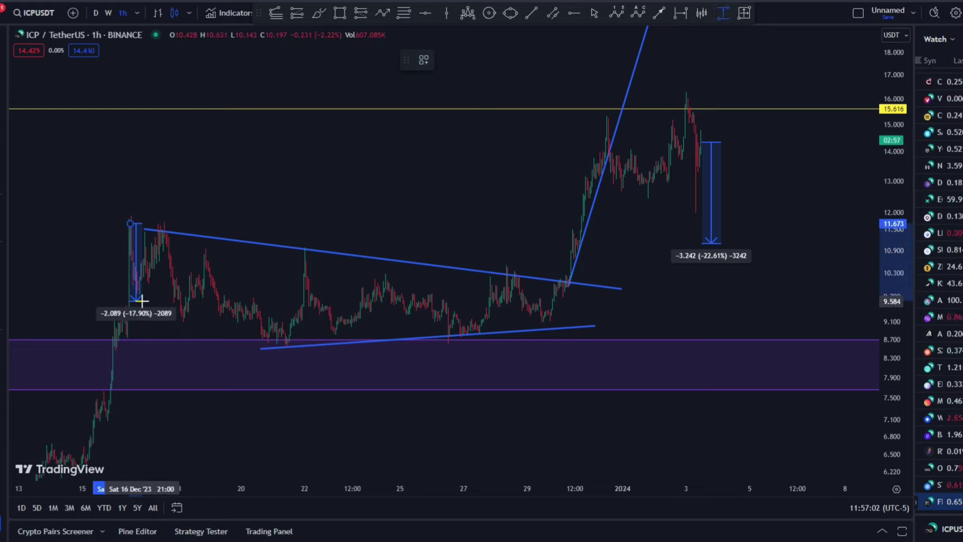
pyautogui.press('Escape')
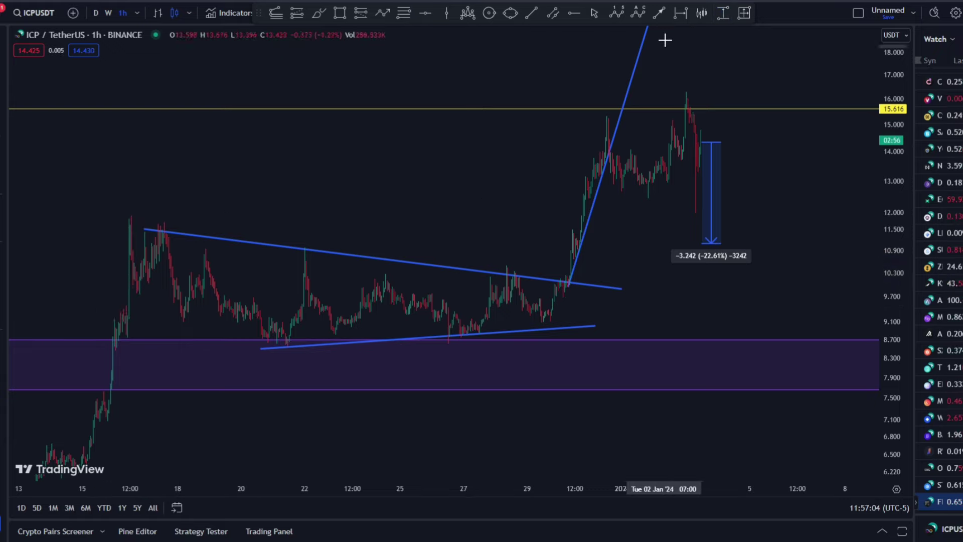
# - Measure the percentage drop from the 22 December spike on the triangle's upper line to the following low
pyautogui.click(723, 13)
pyautogui.click(305, 249)
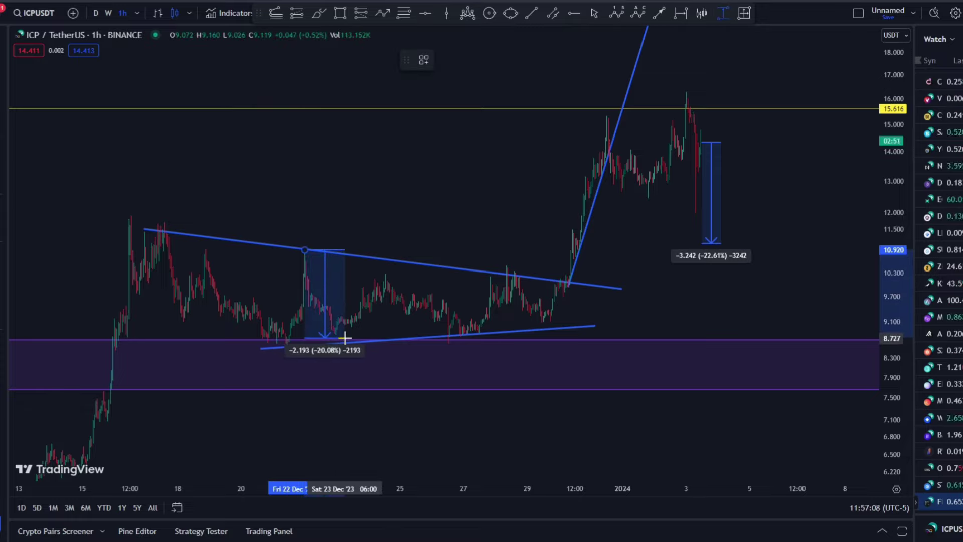
pyautogui.press('Escape')
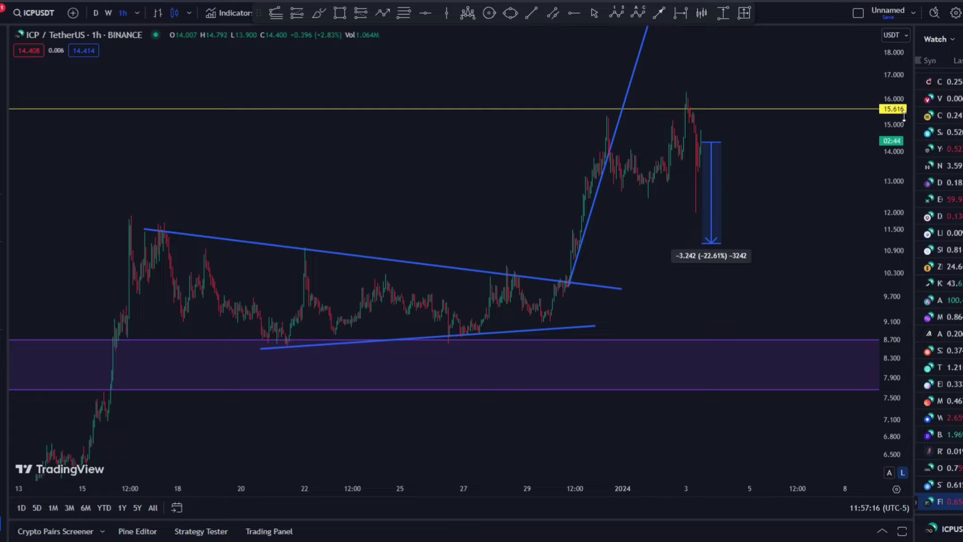
# - Examine the whole rally since October together with the blue triangle and its upward projection line
pyautogui.moveTo(904, 117); pyautogui.dragTo(775, 357)
pyautogui.scroll(-5, 607, 211)
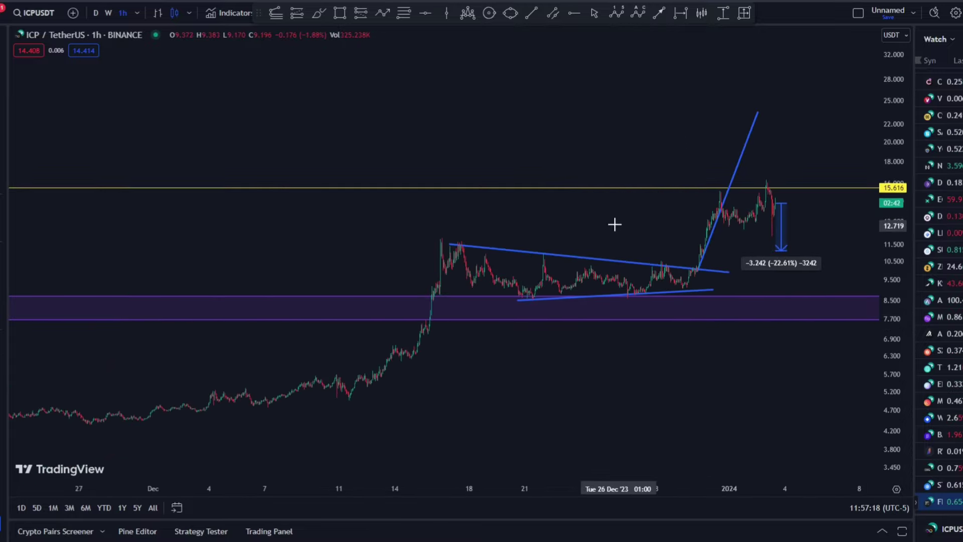
pyautogui.moveTo(616, 225); pyautogui.dragTo(463, 186)
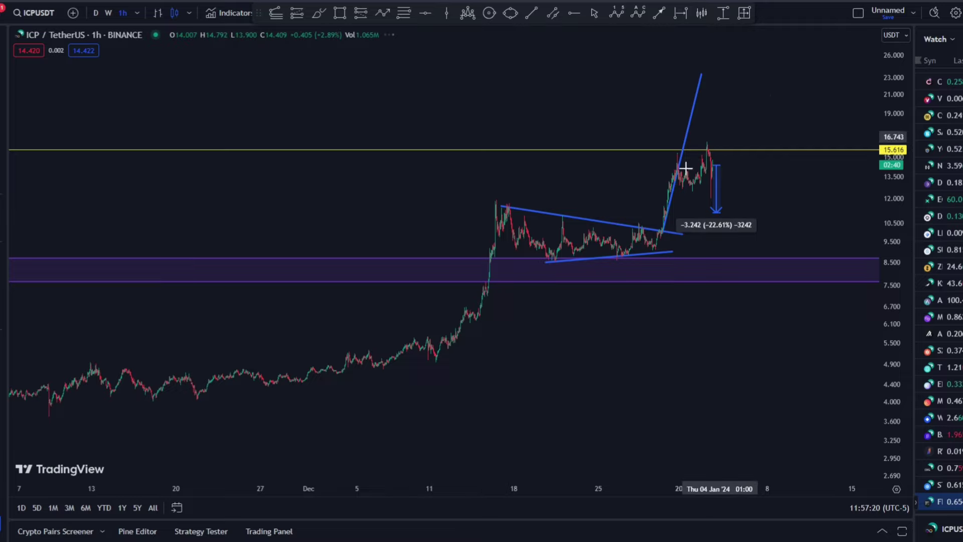
pyautogui.scroll(-3, 796, 88)
pyautogui.moveTo(640, 99); pyautogui.dragTo(547, 134)
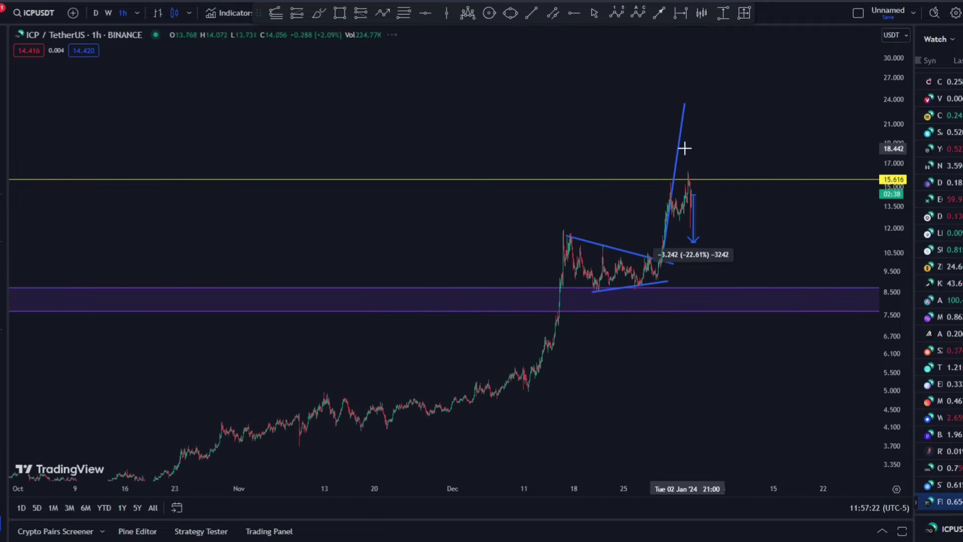
pyautogui.moveTo(680, 148)
pyautogui.mouseDown()
pyautogui.moveTo(561, 284)
pyautogui.moveTo(559, 272)
pyautogui.moveTo(679, 141)
pyautogui.mouseUp()
pyautogui.click(660, 140)
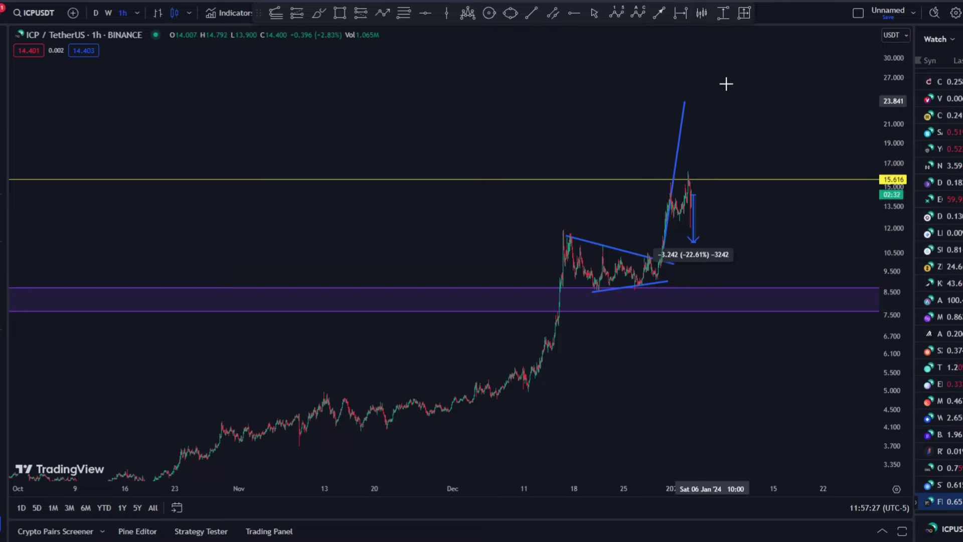
# - Switch the ICP chart to the daily timeframe and examine the whole price history since 2021
pyautogui.scroll(-1, 564, 132)
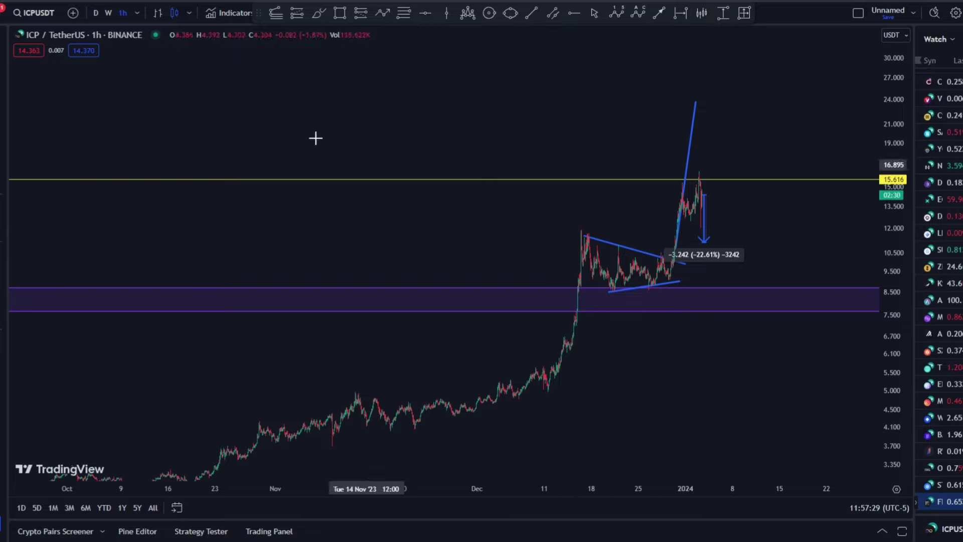
pyautogui.click(95, 15)
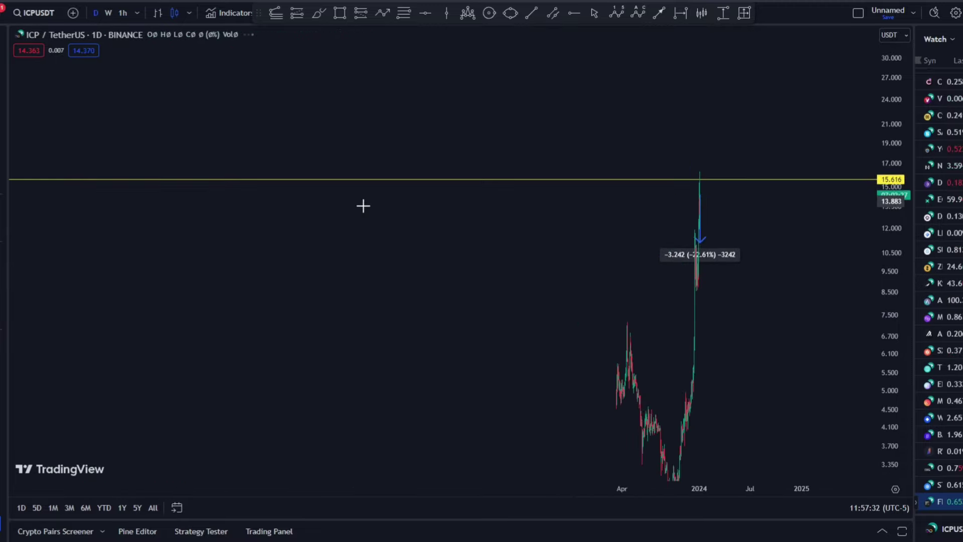
pyautogui.moveTo(890, 83); pyautogui.dragTo(750, 431)
pyautogui.moveTo(500, 161); pyautogui.dragTo(282, 183)
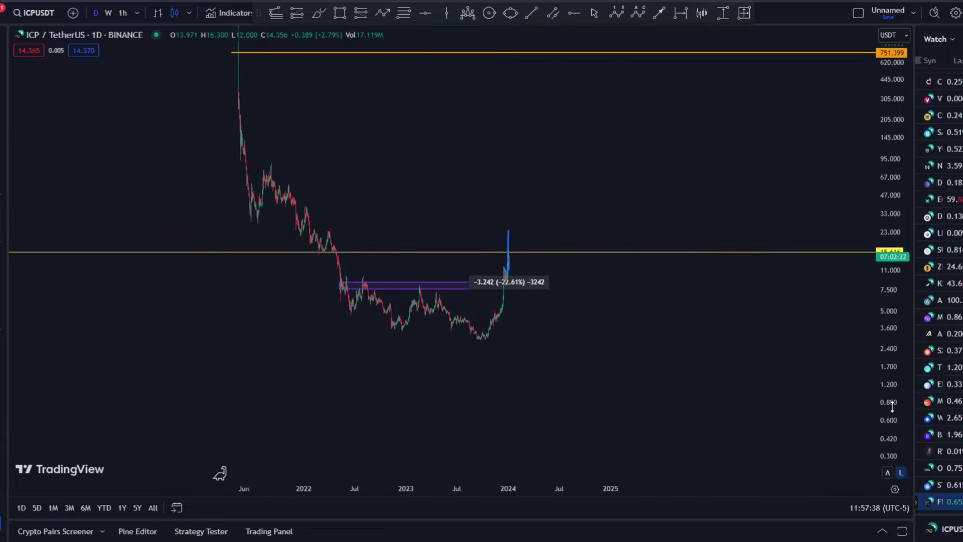
pyautogui.moveTo(892, 406); pyautogui.dragTo(891, 344)
pyautogui.scroll(5, 723, 293)
pyautogui.moveTo(577, 218); pyautogui.dragTo(865, 238)
pyautogui.moveTo(452, 181); pyautogui.dragTo(398, 170)
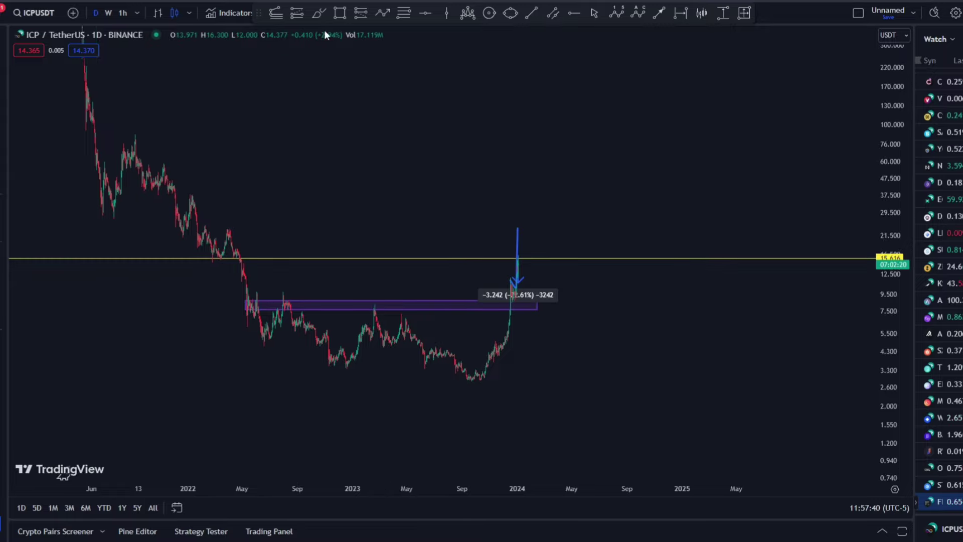
# - Draw a Fibonacci retracement from the September 2021 high at about 87.15 down to about 2.83, and remove it after checking its levels
pyautogui.click(405, 14)
pyautogui.click(134, 135)
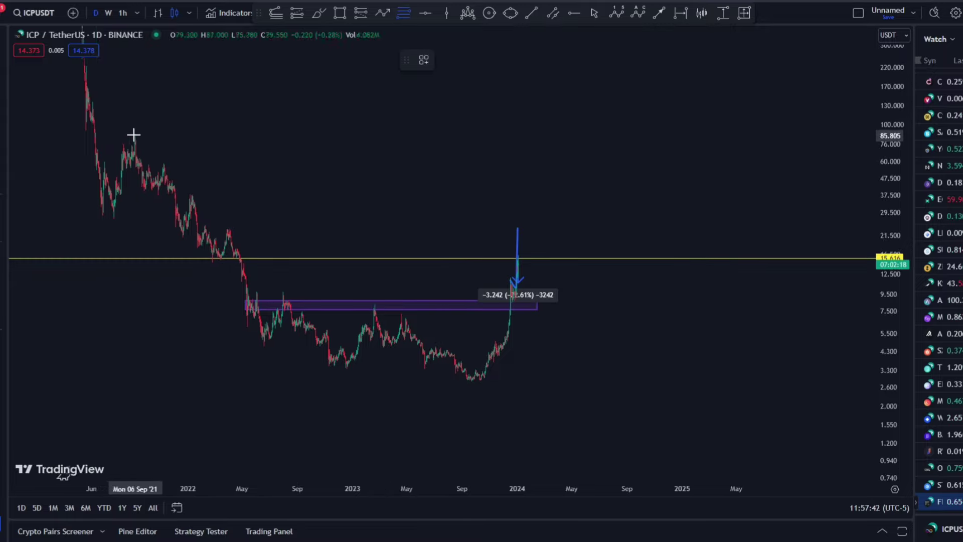
pyautogui.click(158, 151)
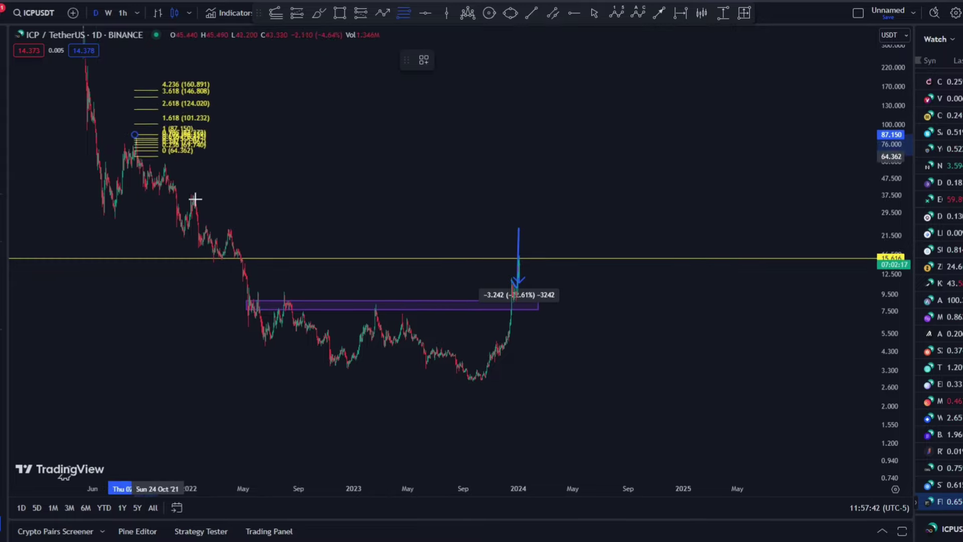
pyautogui.click(659, 382)
pyautogui.click(622, 351)
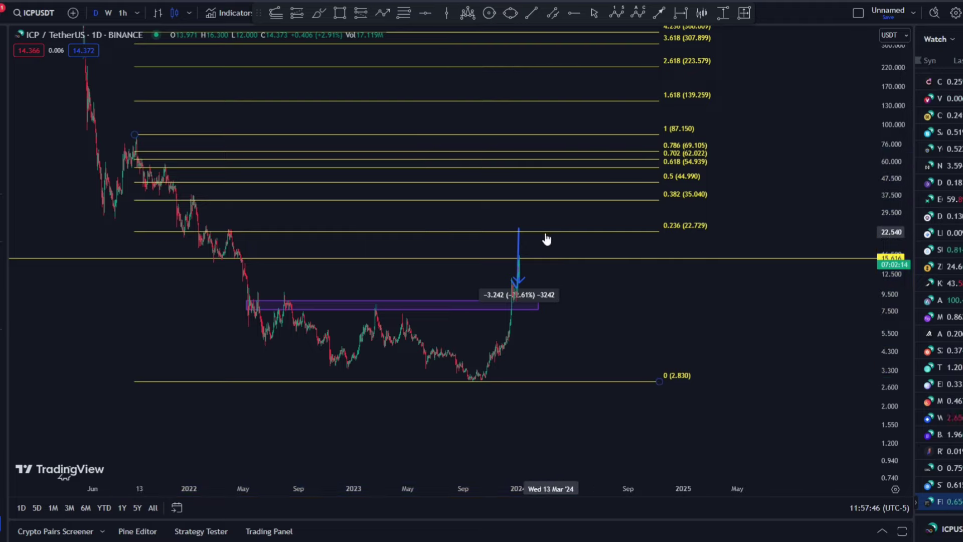
pyautogui.click(477, 207)
pyautogui.click(546, 60)
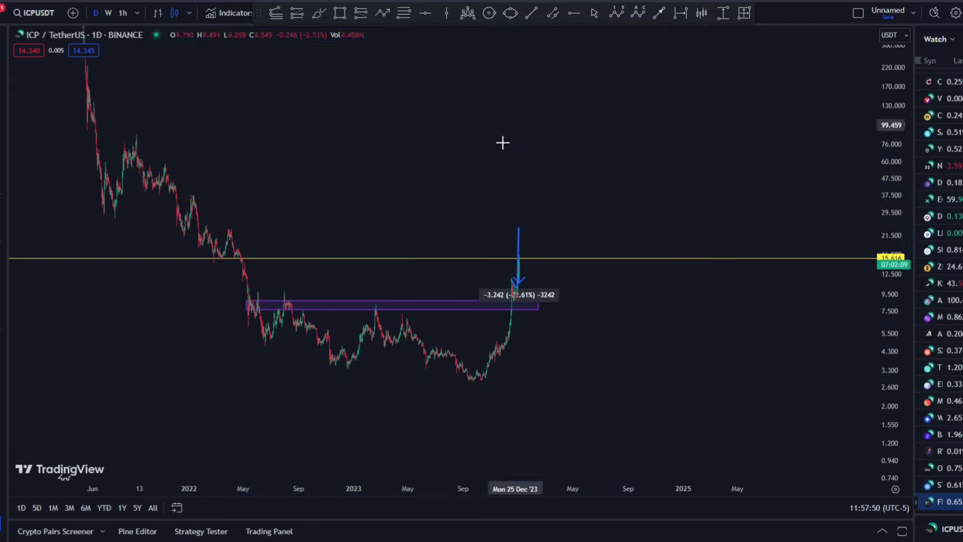
# - Return the chart to the 1h timeframe and delete the price range measurement beside the latest candle
pyautogui.click(124, 14)
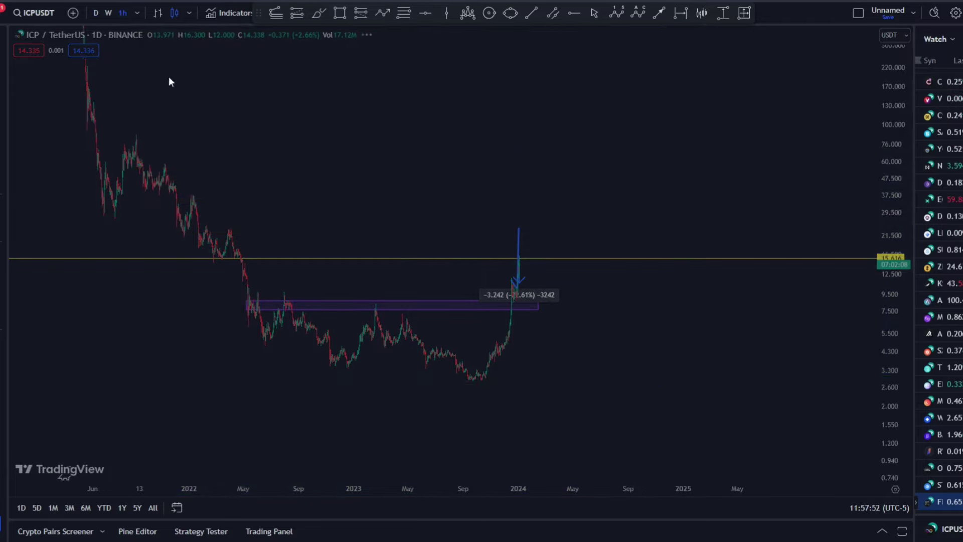
pyautogui.moveTo(888, 413); pyautogui.dragTo(885, 42)
pyautogui.scroll(10, 562, 271)
pyautogui.scroll(-5, 770, 294)
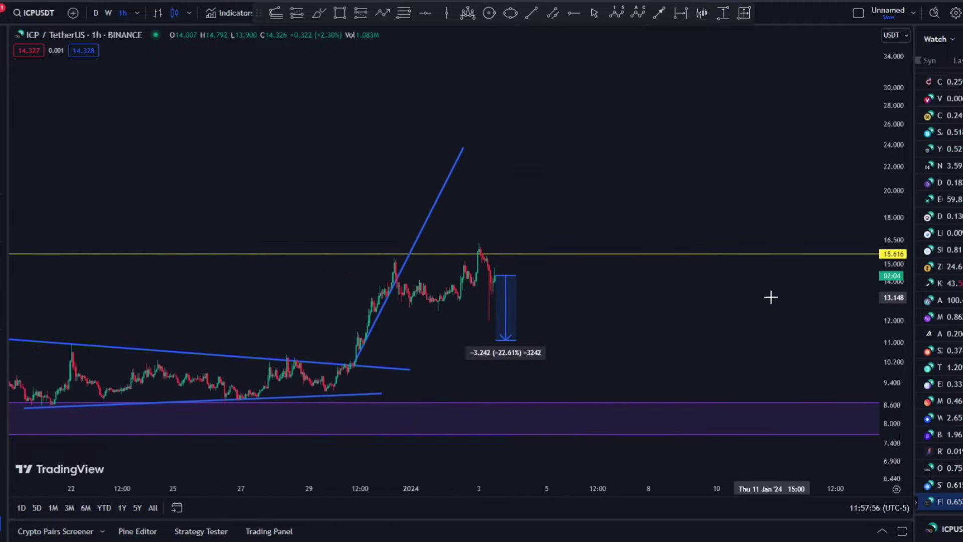
pyautogui.scroll(8, 627, 298)
pyautogui.scroll(5, 451, 302)
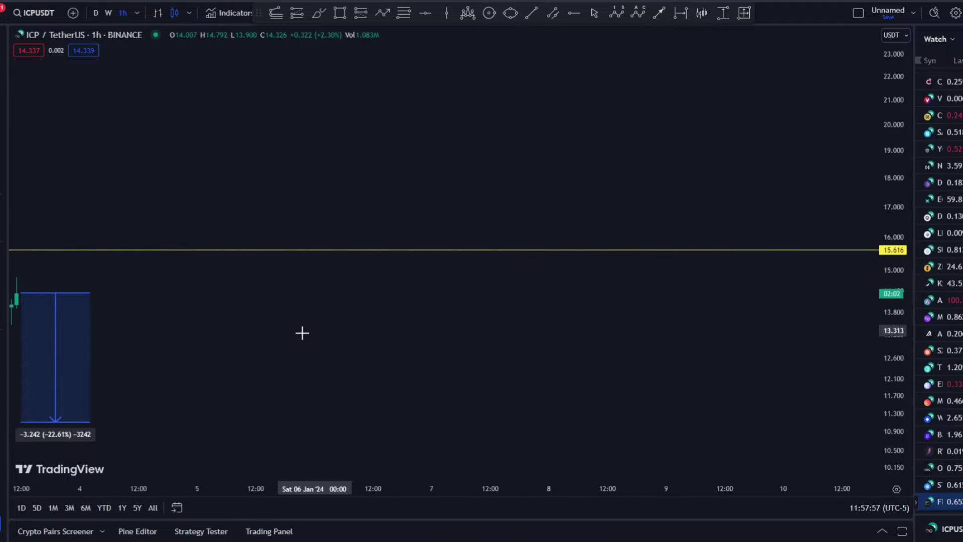
pyautogui.moveTo(276, 329); pyautogui.dragTo(689, 291)
pyautogui.click(474, 259)
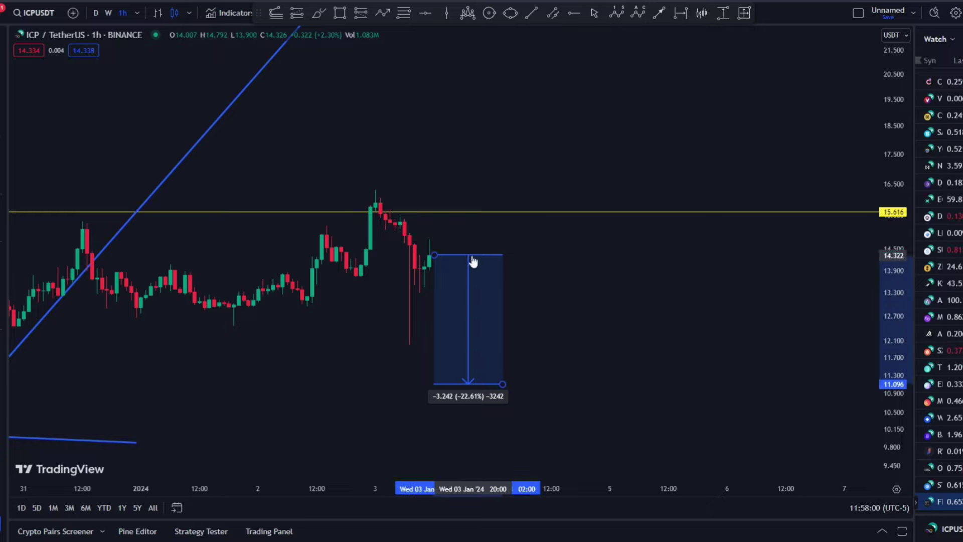
pyautogui.click(575, 64)
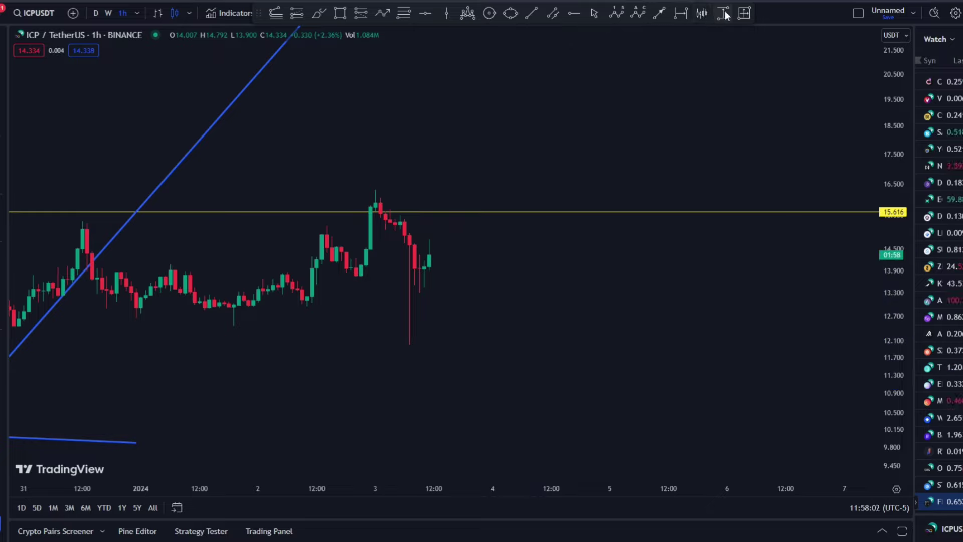
# - Draw a Fibonacci retracement from the 3 January high at about 16.249 down to the wick low at about 11.996
pyautogui.click(405, 15)
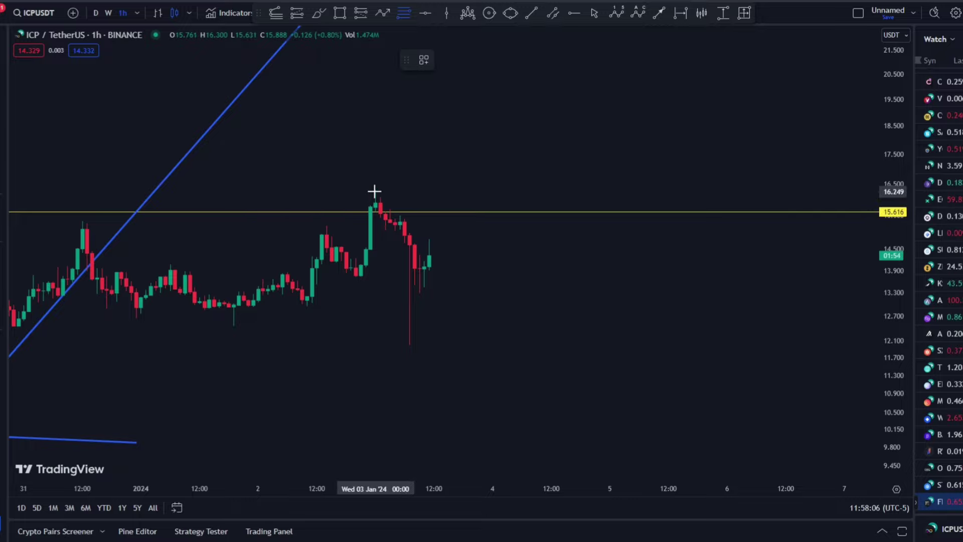
pyautogui.moveTo(374, 191)
pyautogui.mouseDown()
pyautogui.moveTo(445, 256)
pyautogui.moveTo(675, 360)
pyautogui.moveTo(697, 345)
pyautogui.mouseUp()
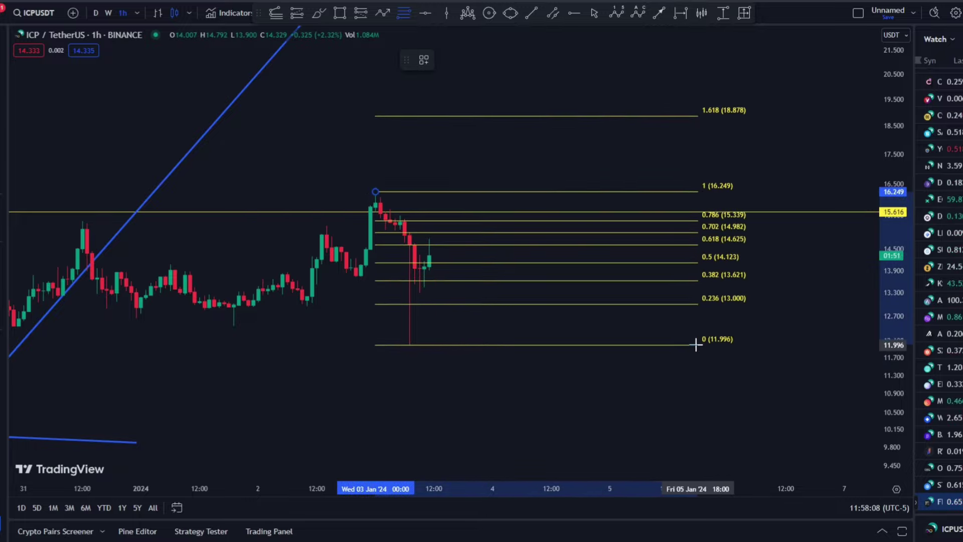
pyautogui.click(696, 345)
pyautogui.click(604, 394)
# - Examine the latest hourly candles against the Fibonacci levels, including how they sit relative to the blue triangle and its projection line
pyautogui.scroll(6, 580, 394)
pyautogui.moveTo(637, 397); pyautogui.dragTo(808, 389)
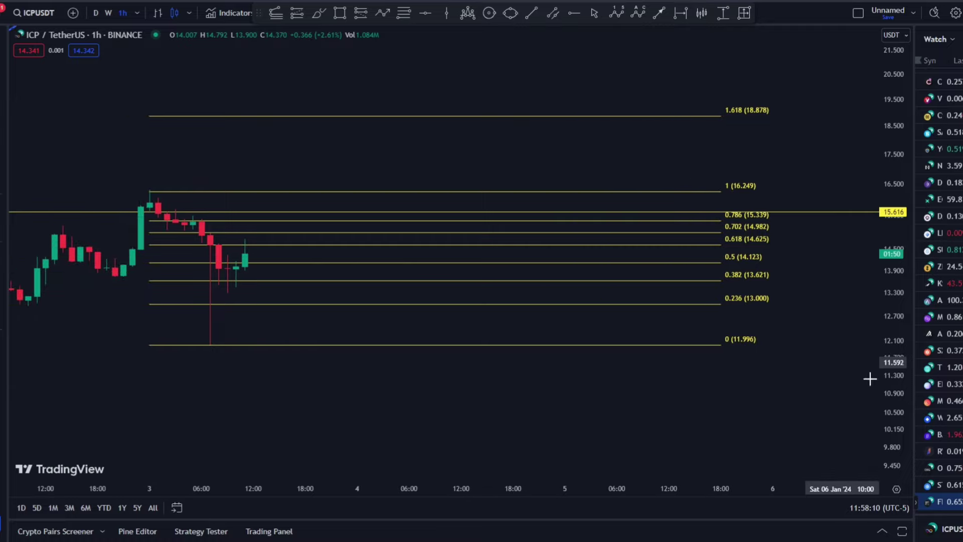
pyautogui.moveTo(888, 376); pyautogui.dragTo(883, 221)
pyautogui.moveTo(348, 366); pyautogui.dragTo(439, 376)
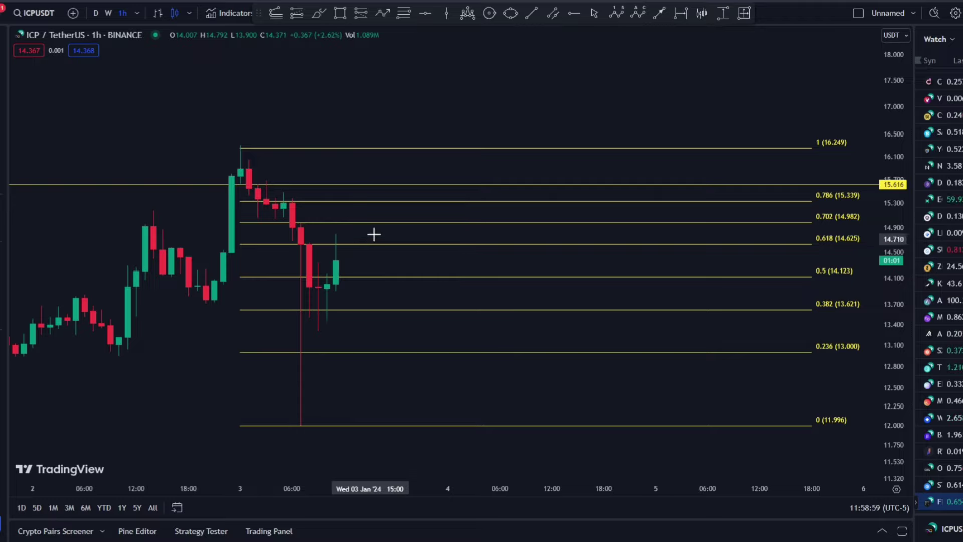
pyautogui.moveTo(432, 374); pyautogui.dragTo(413, 312)
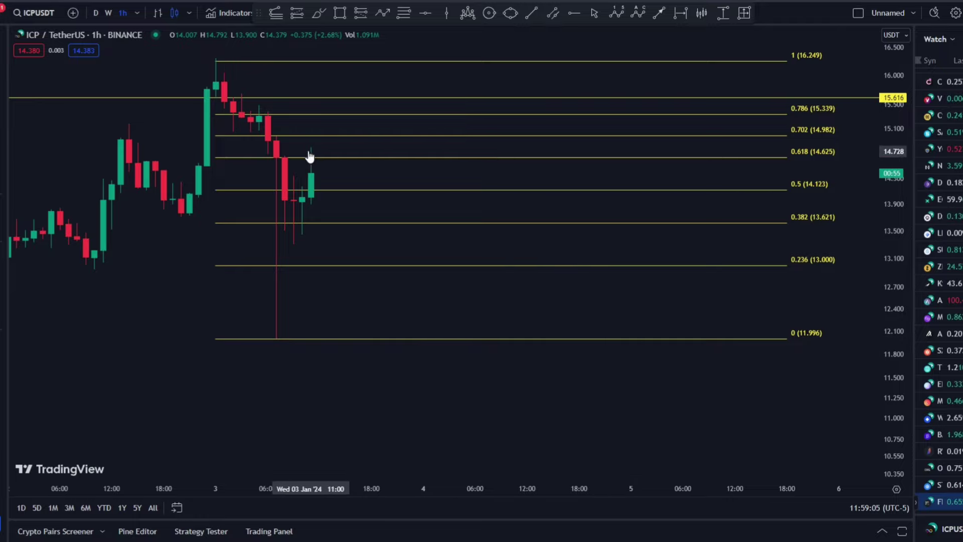
pyautogui.scroll(-6, 349, 136)
pyautogui.moveTo(887, 136); pyautogui.dragTo(890, 378)
pyautogui.scroll(-8, 485, 340)
pyautogui.scroll(-5, 533, 344)
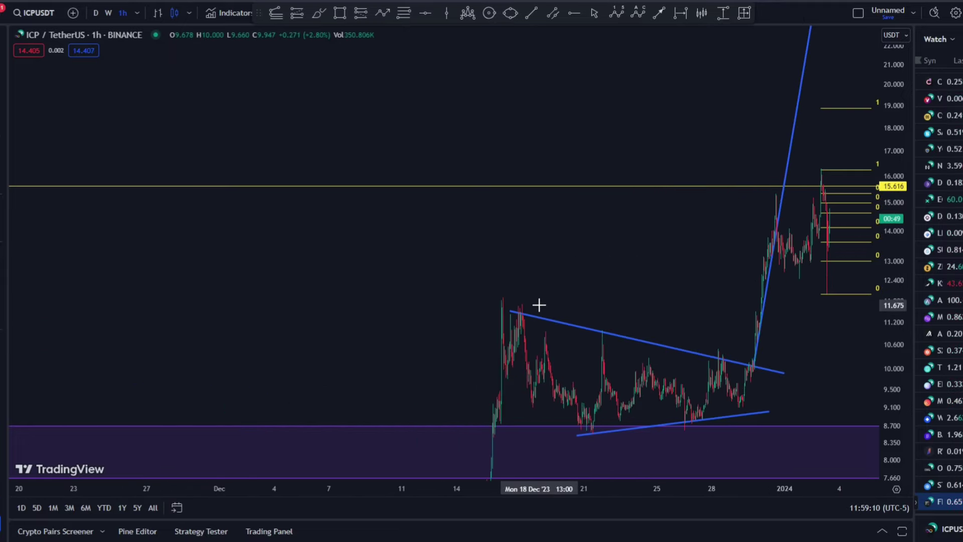
pyautogui.moveTo(563, 276); pyautogui.dragTo(370, 256)
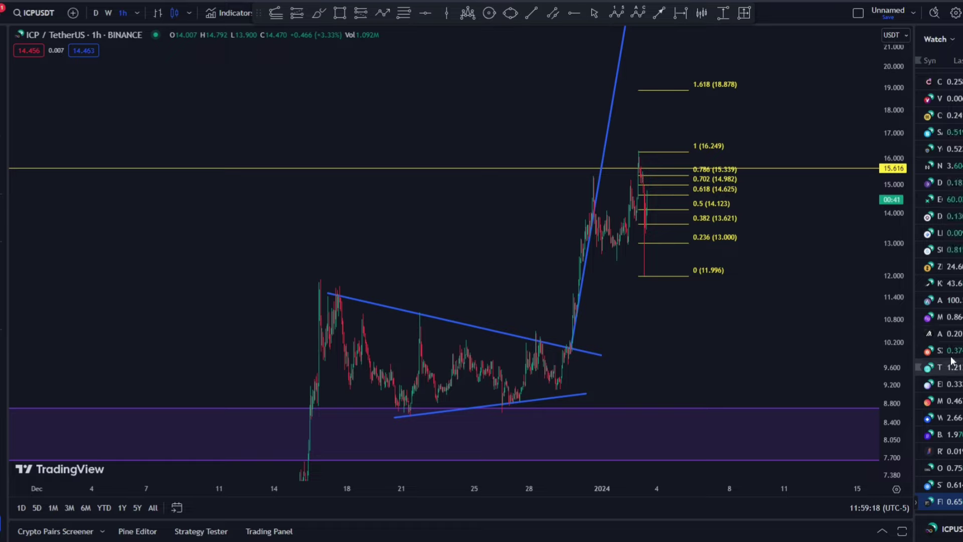
# - Open the TOTAL2 chart from the watchlist and set it to the daily timeframe
pyautogui.scroll(5, 951, 346)
pyautogui.scroll(3, 951, 346)
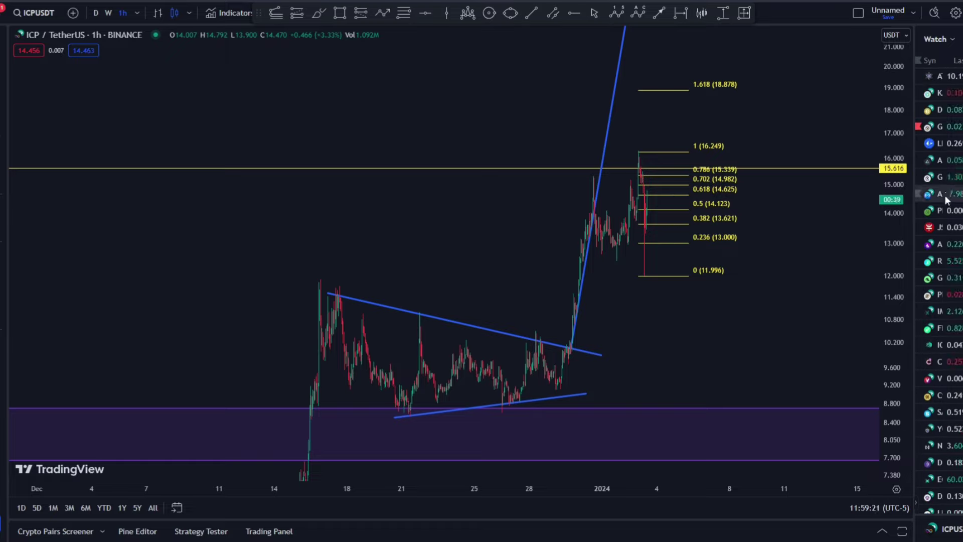
pyautogui.scroll(1, 950, 251)
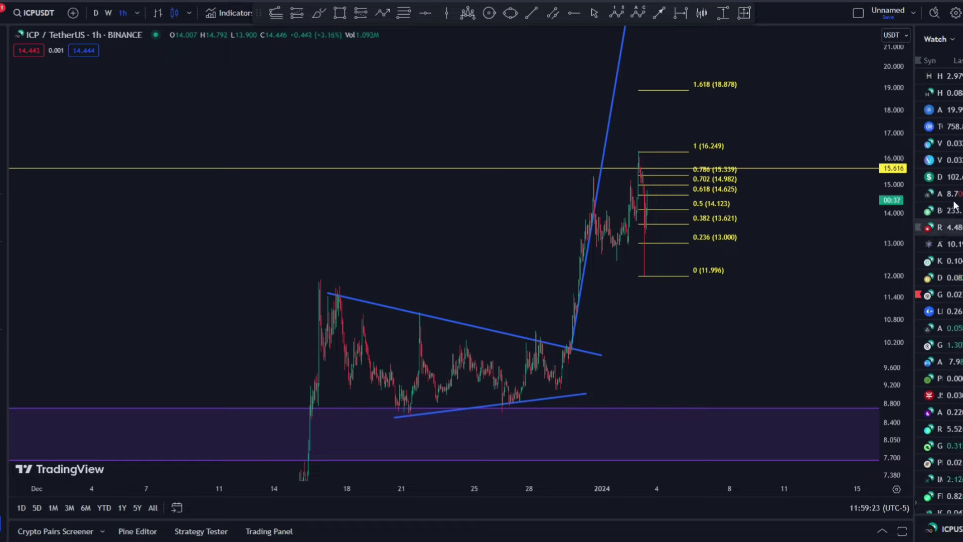
pyautogui.click(947, 129)
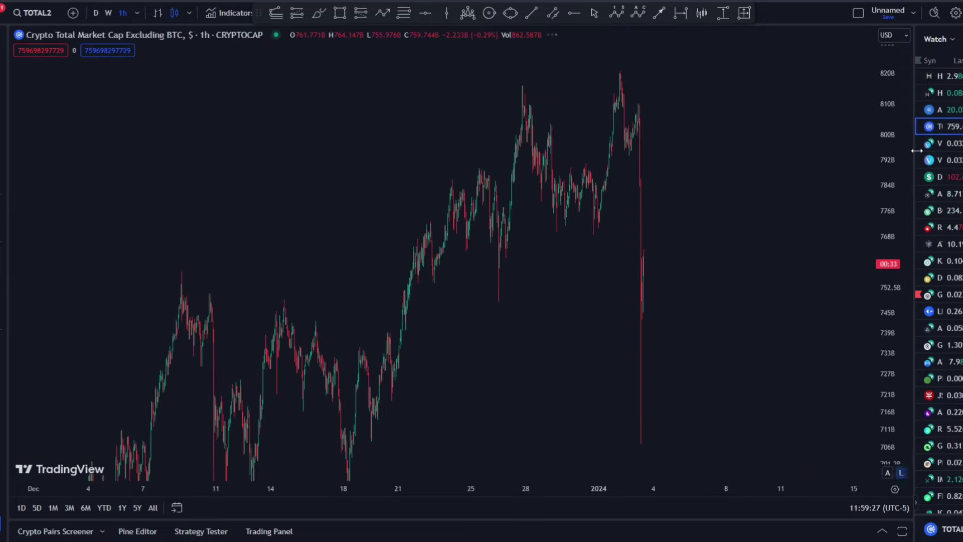
pyautogui.moveTo(897, 92); pyautogui.dragTo(843, 359)
pyautogui.scroll(-5, 823, 352)
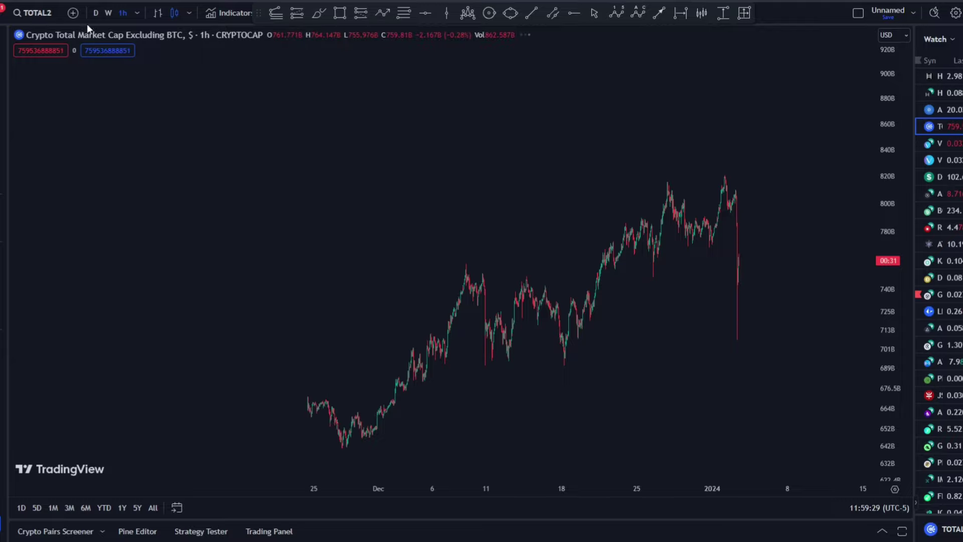
pyautogui.click(96, 13)
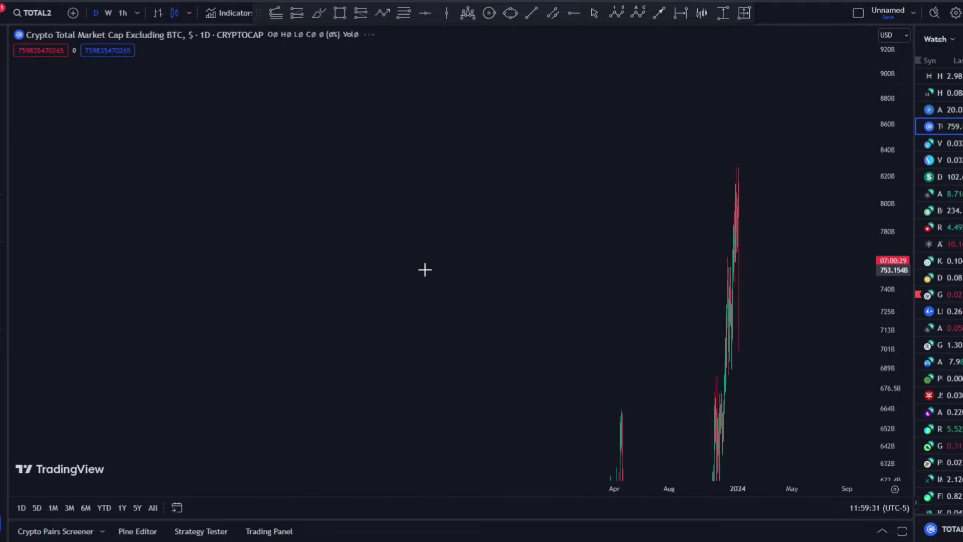
# - Draw a horizontal ray from early May 2022 at about 691B on the TOTAL2 chart
pyautogui.scroll(12, 346, 295)
pyautogui.scroll(-10, 866, 301)
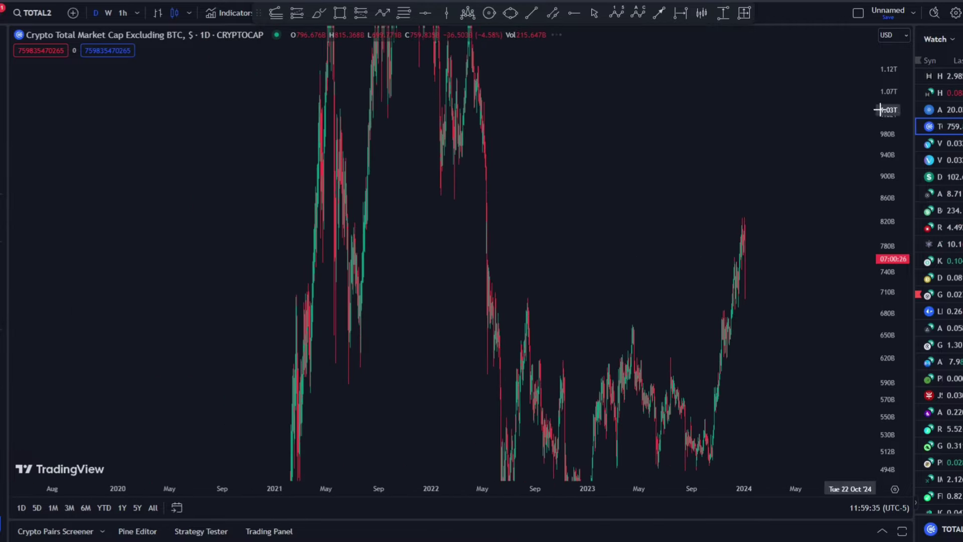
pyautogui.moveTo(885, 128); pyautogui.dragTo(885, 349)
pyautogui.scroll(6, 601, 282)
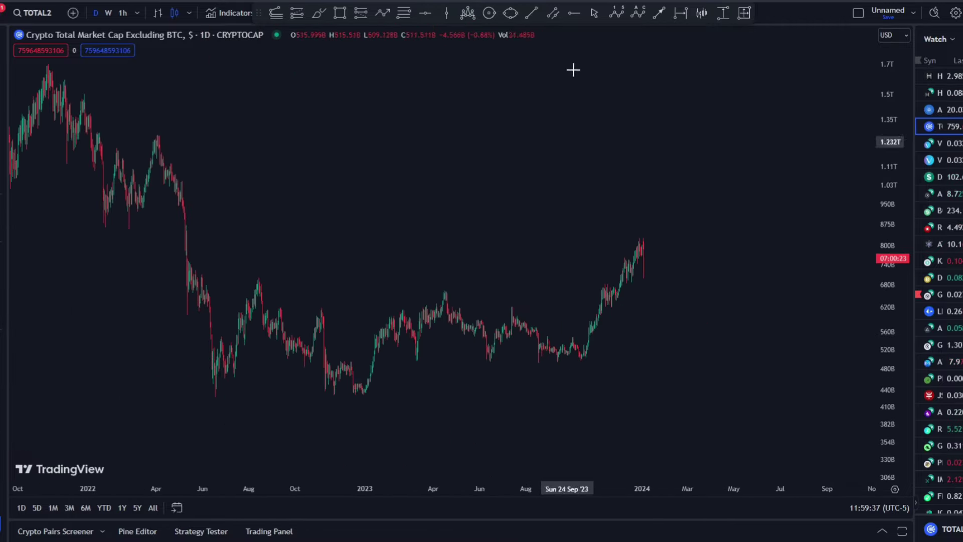
pyautogui.click(574, 13)
pyautogui.click(180, 274)
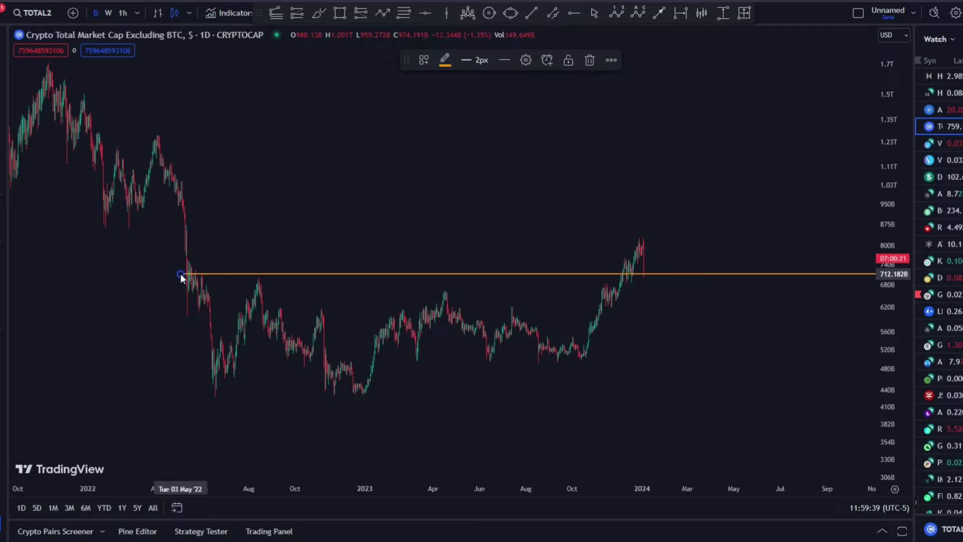
pyautogui.moveTo(181, 273); pyautogui.dragTo(181, 281)
# - Examine how the recent TOTAL2 daily candles and the earlier 2022 highs relate to the orange horizontal ray
pyautogui.scroll(3, 654, 277)
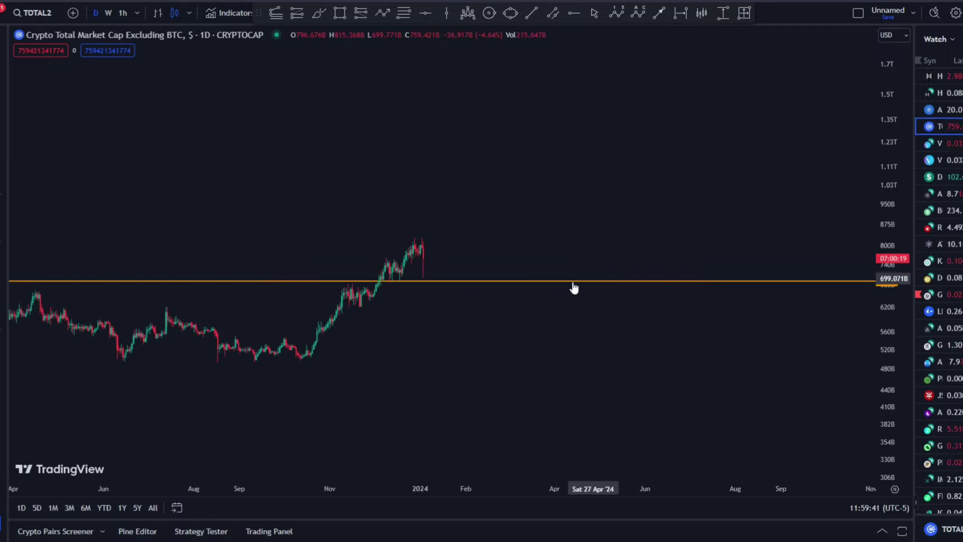
pyautogui.moveTo(443, 218); pyautogui.dragTo(623, 209)
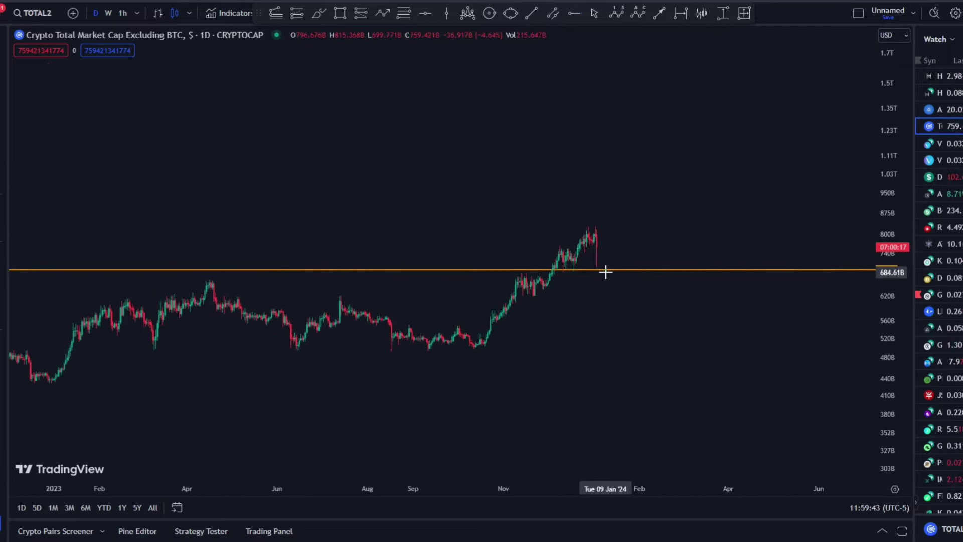
pyautogui.scroll(3, 471, 254)
pyautogui.moveTo(369, 230); pyautogui.dragTo(482, 224)
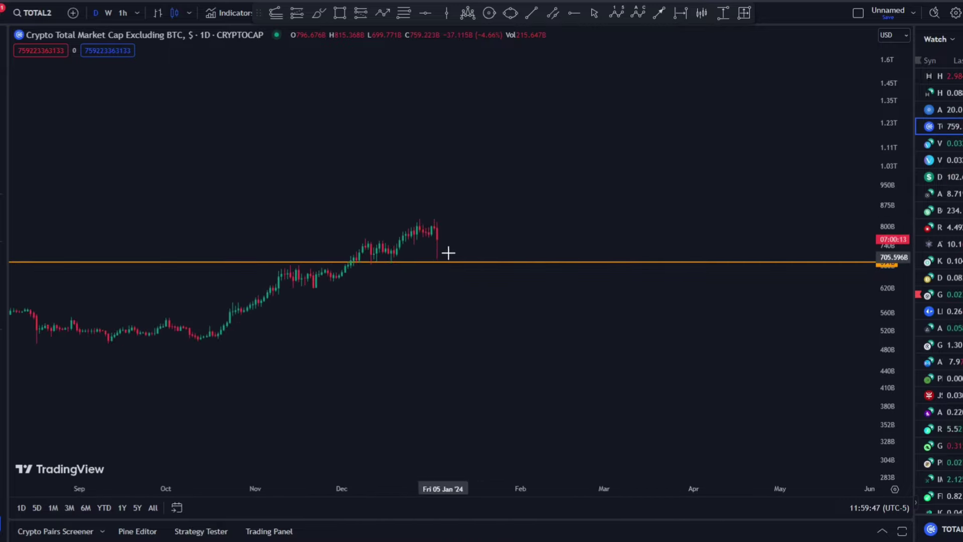
pyautogui.moveTo(897, 398); pyautogui.dragTo(894, 336)
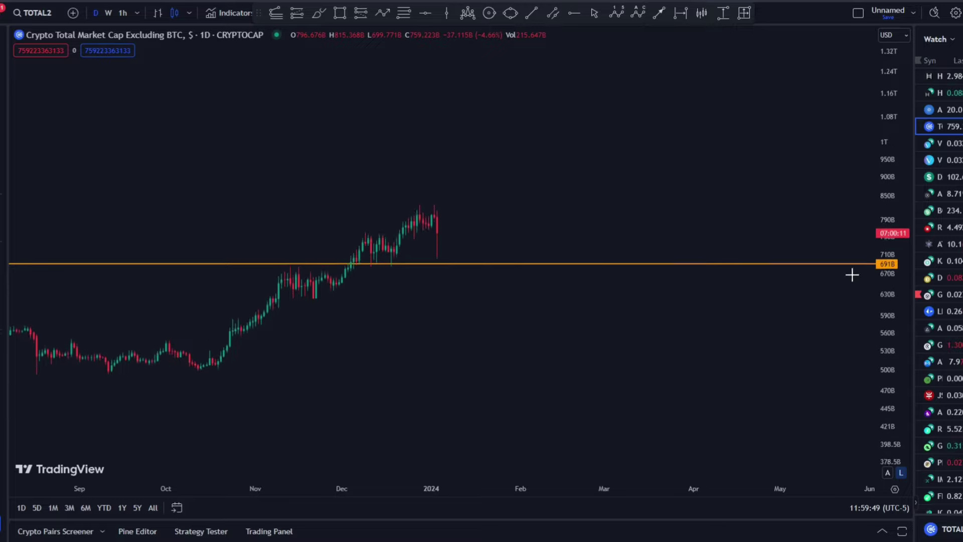
pyautogui.moveTo(853, 275); pyautogui.dragTo(753, 130)
pyautogui.scroll(6, 385, 215)
pyautogui.moveTo(481, 218); pyautogui.dragTo(657, 227)
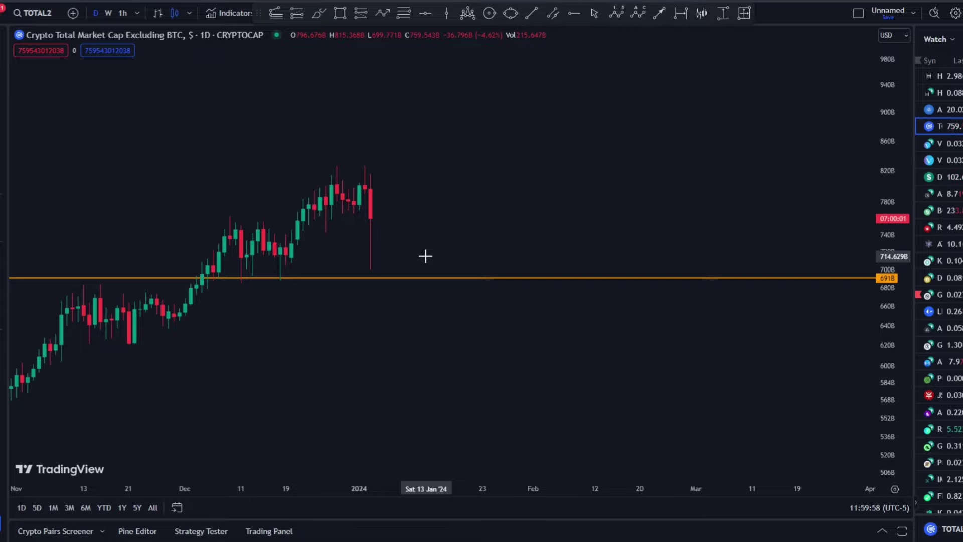
pyautogui.scroll(-10, 426, 256)
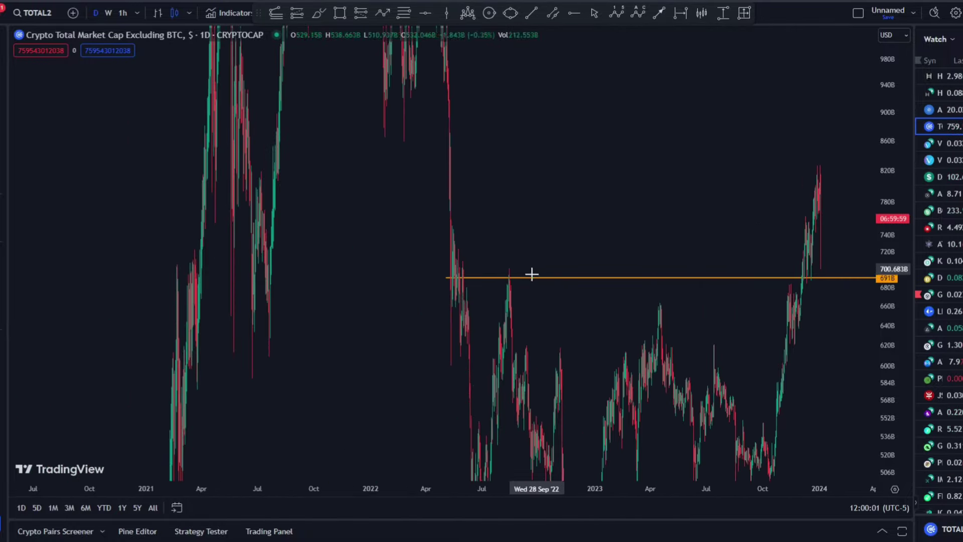
pyautogui.scroll(5, 532, 274)
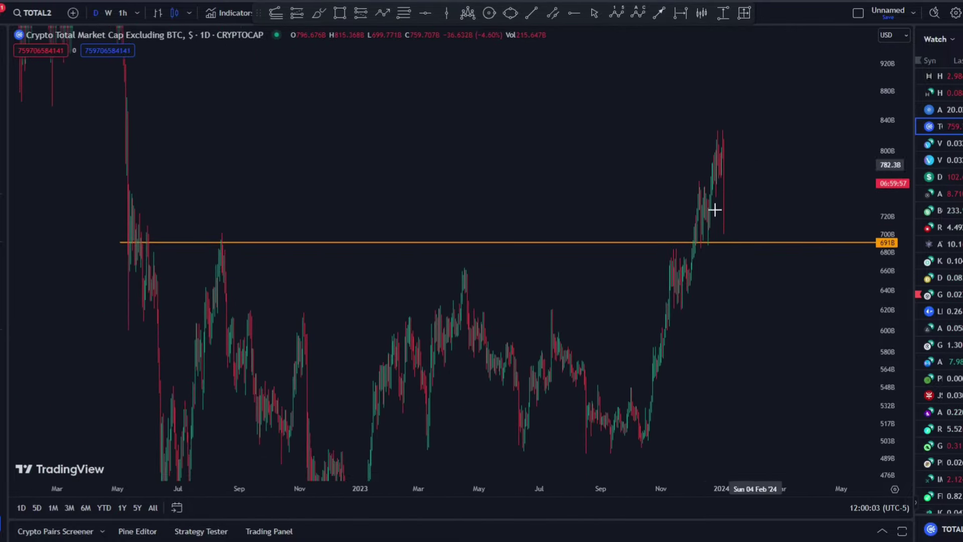
# - Draw a Fibonacci retracement on TOTAL2 from the November 2021 high at about 1.719T to the cycle low at about 429B
pyautogui.moveTo(884, 125); pyautogui.dragTo(885, 364)
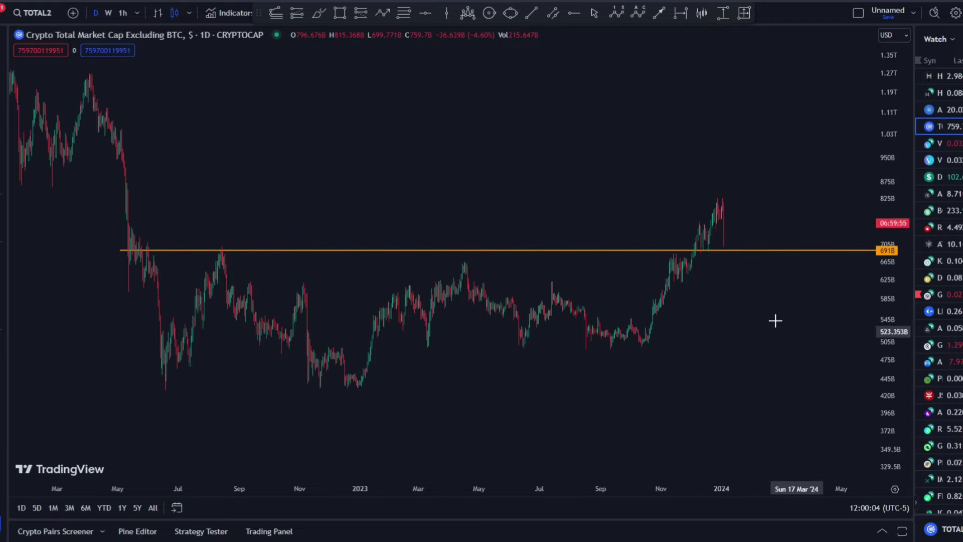
pyautogui.scroll(-5, 552, 153)
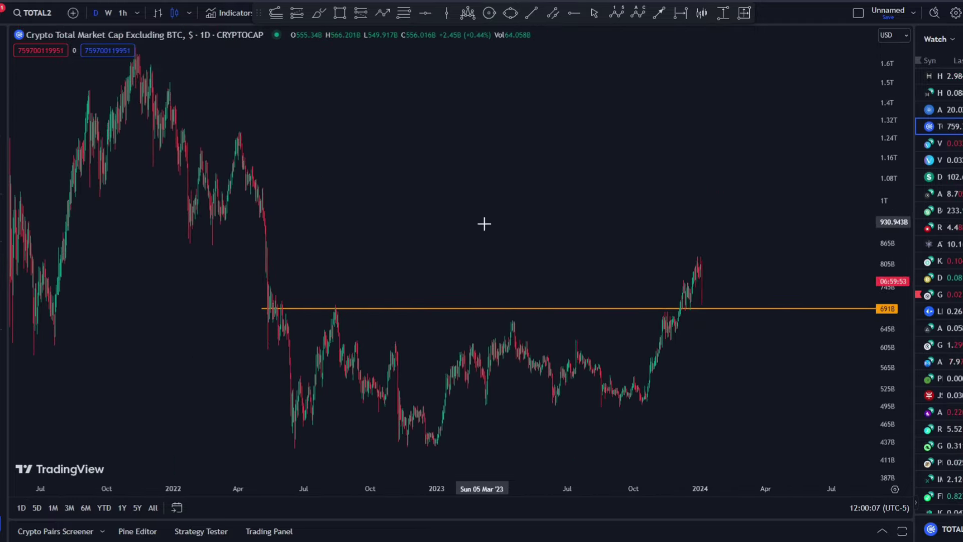
pyautogui.moveTo(893, 98); pyautogui.dragTo(891, 223)
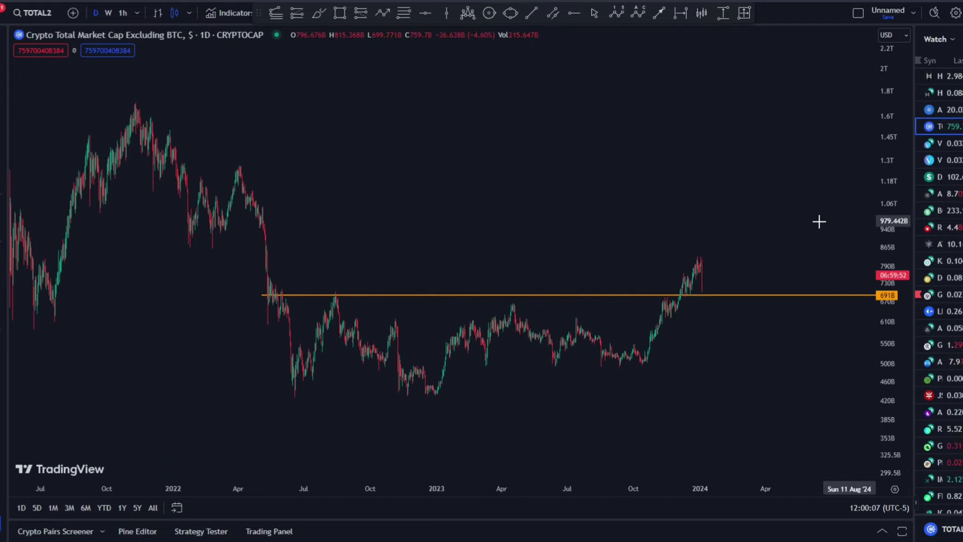
pyautogui.click(406, 14)
pyautogui.click(135, 101)
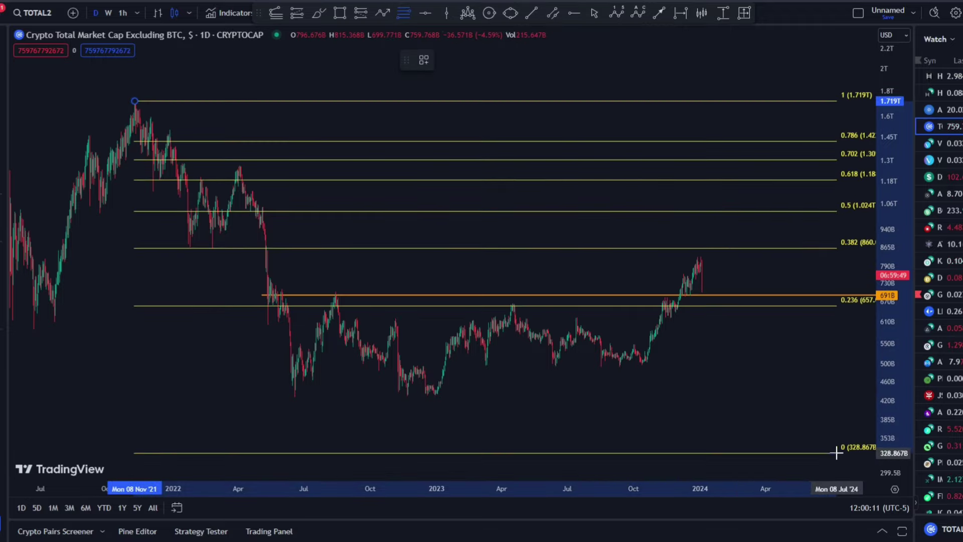
pyautogui.click(833, 396)
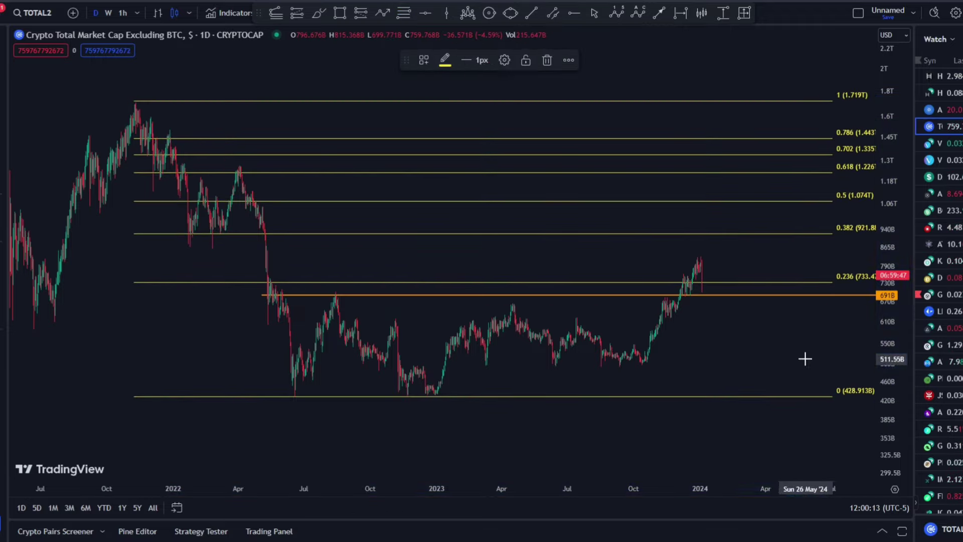
pyautogui.click(805, 359)
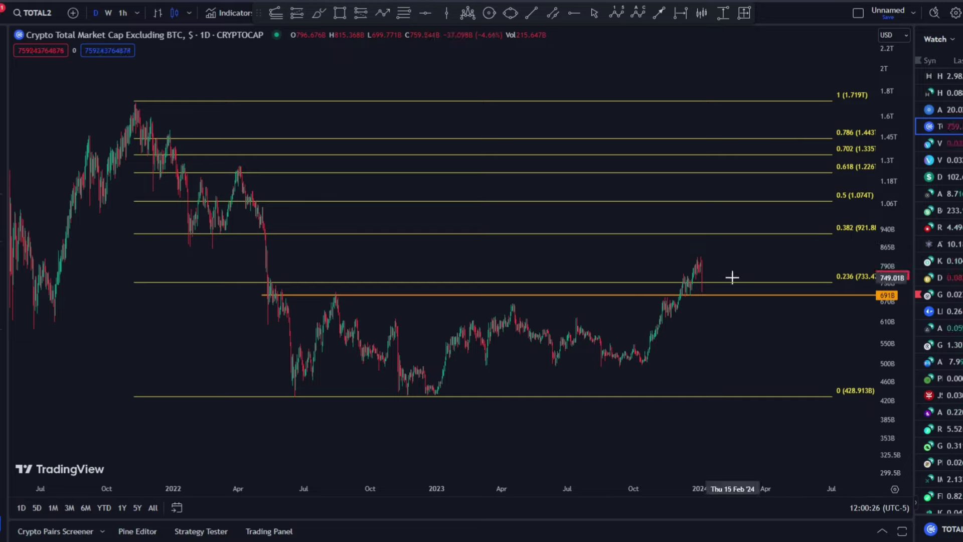
# - Delete the Fibonacci retracement from the TOTAL2 chart
pyautogui.click(420, 241)
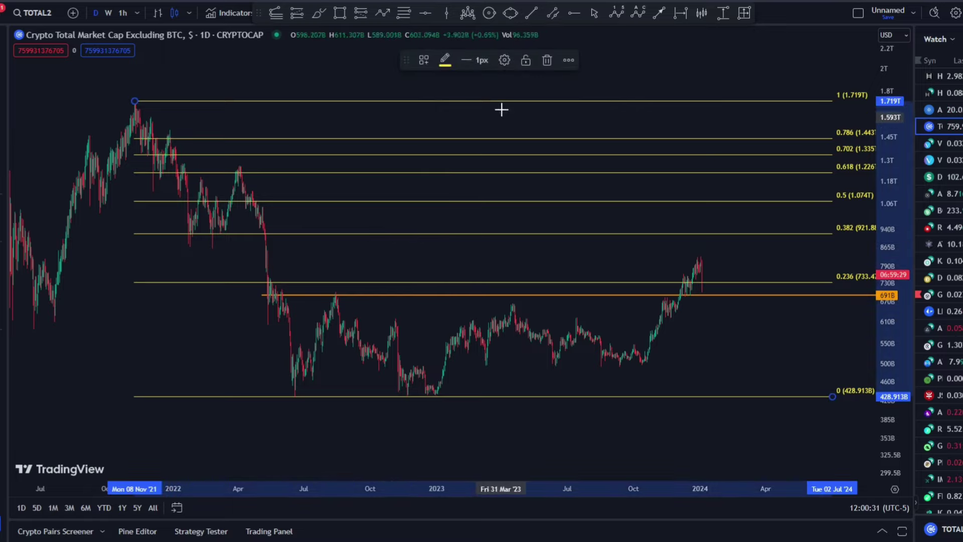
pyautogui.click(551, 57)
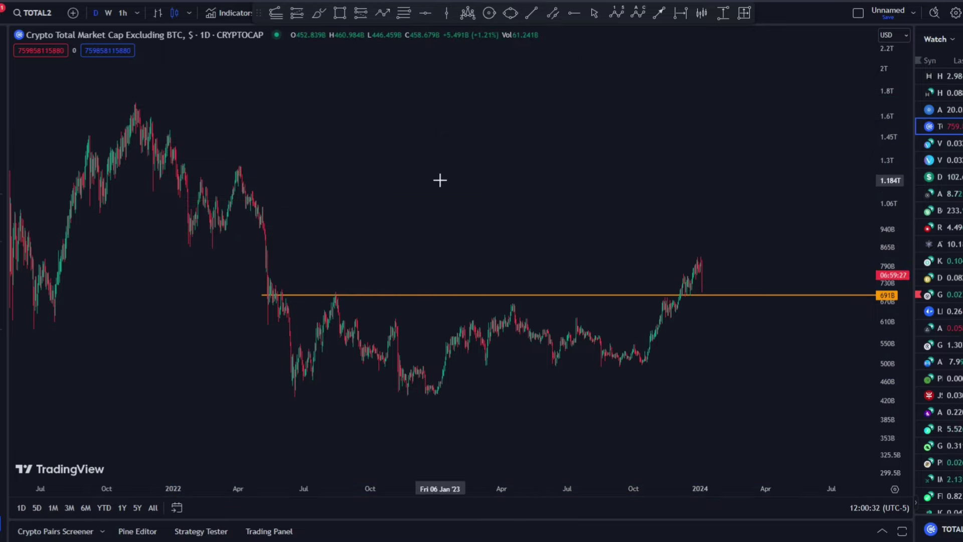
pyautogui.moveTo(523, 200); pyautogui.dragTo(491, 185)
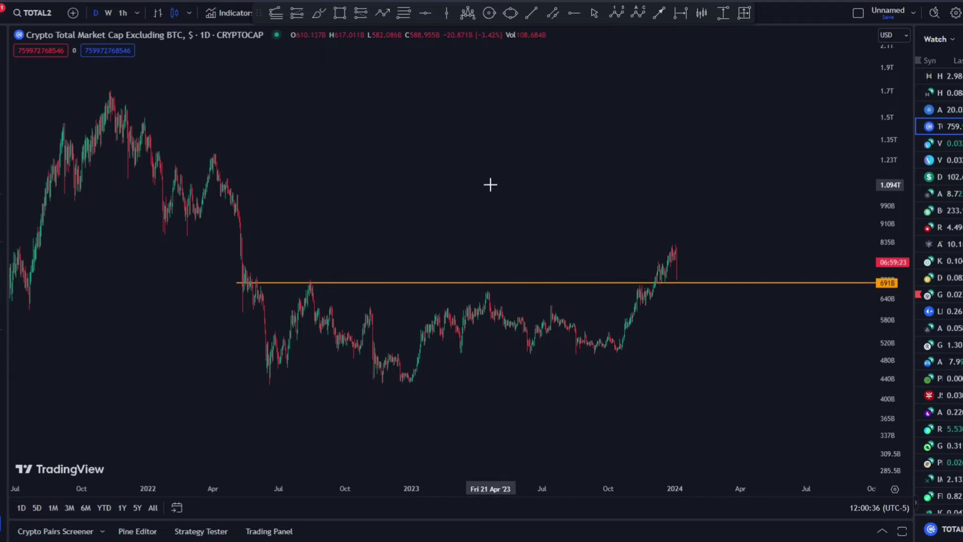